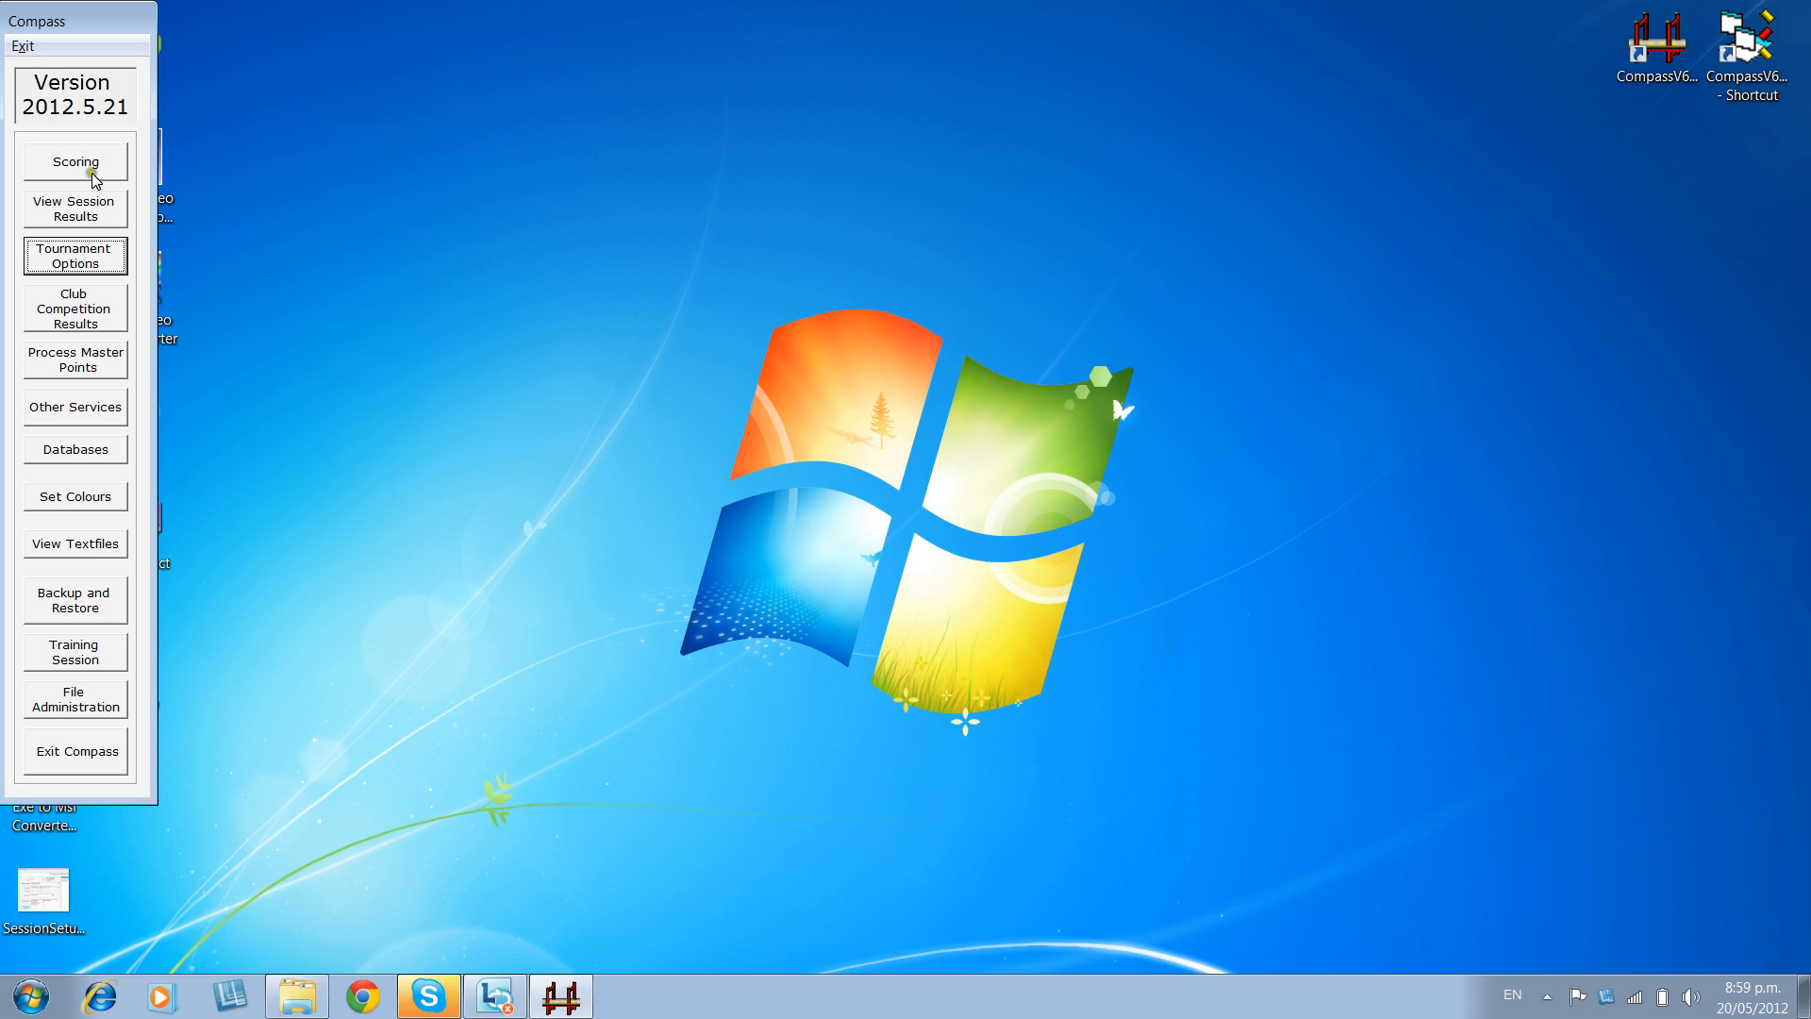
Open the scoring setup for a Pairs Contests session.
click(86, 163)
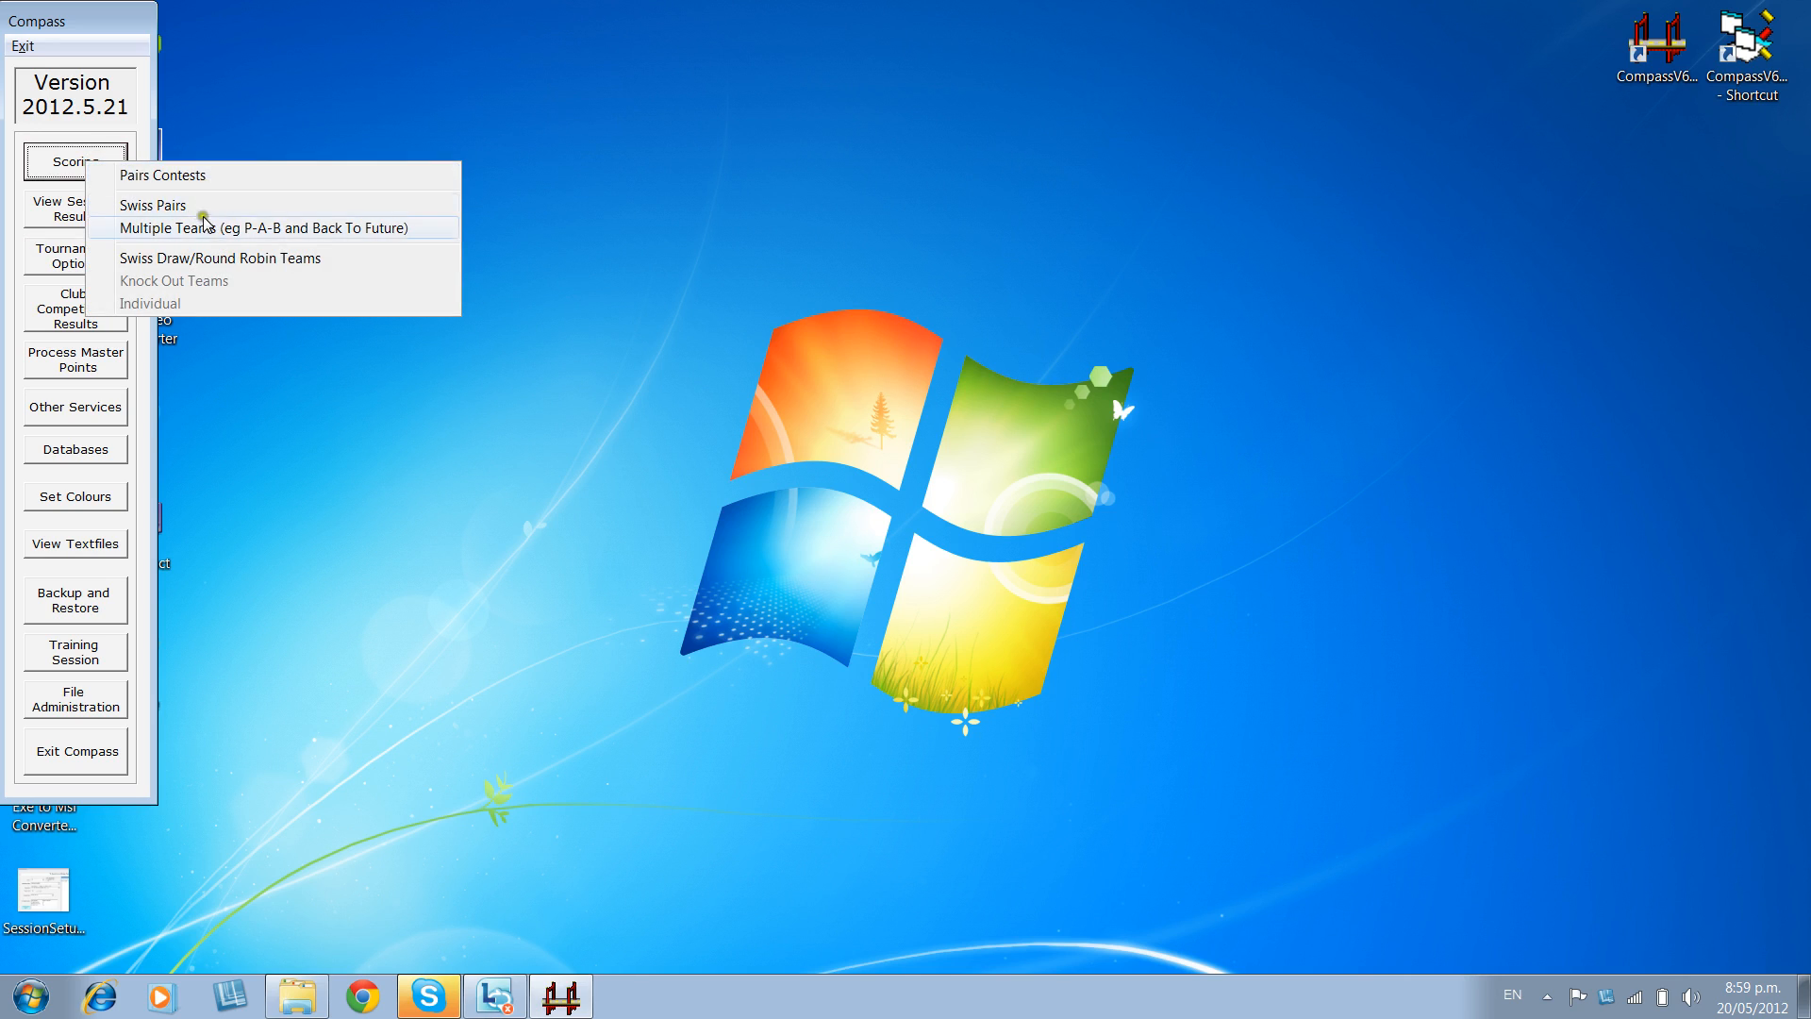
click(345, 226)
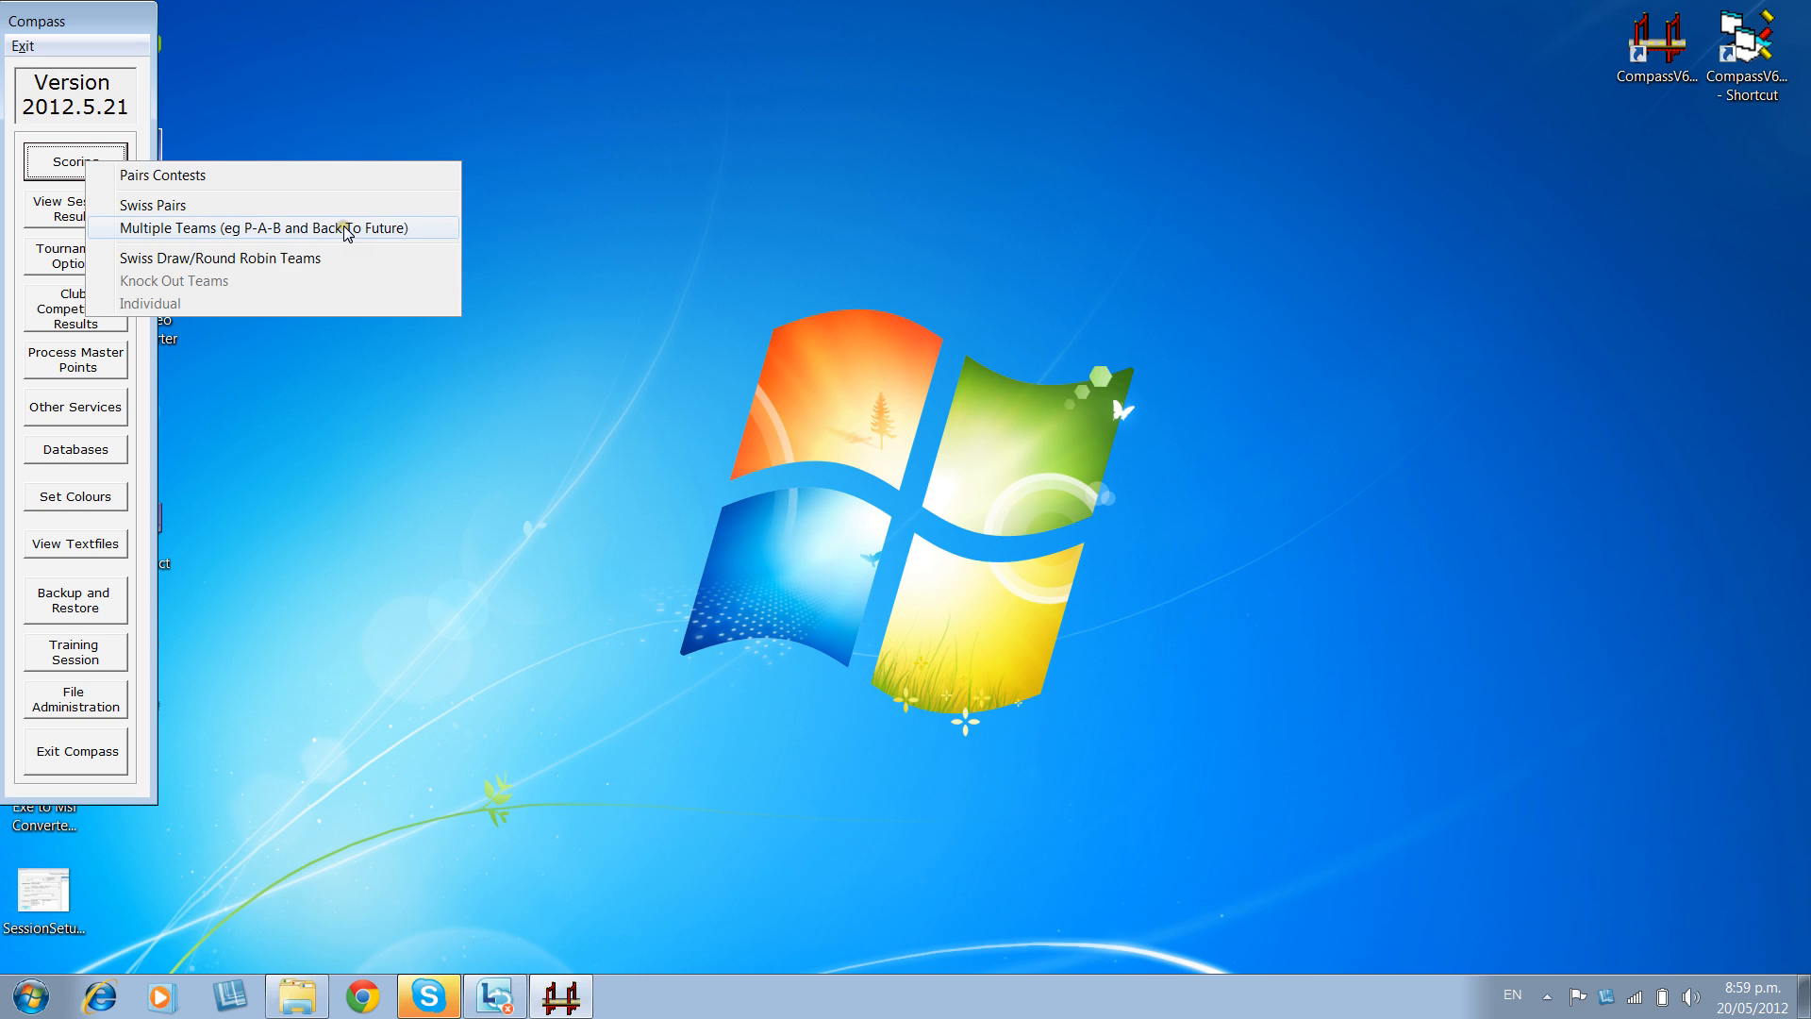
click(283, 260)
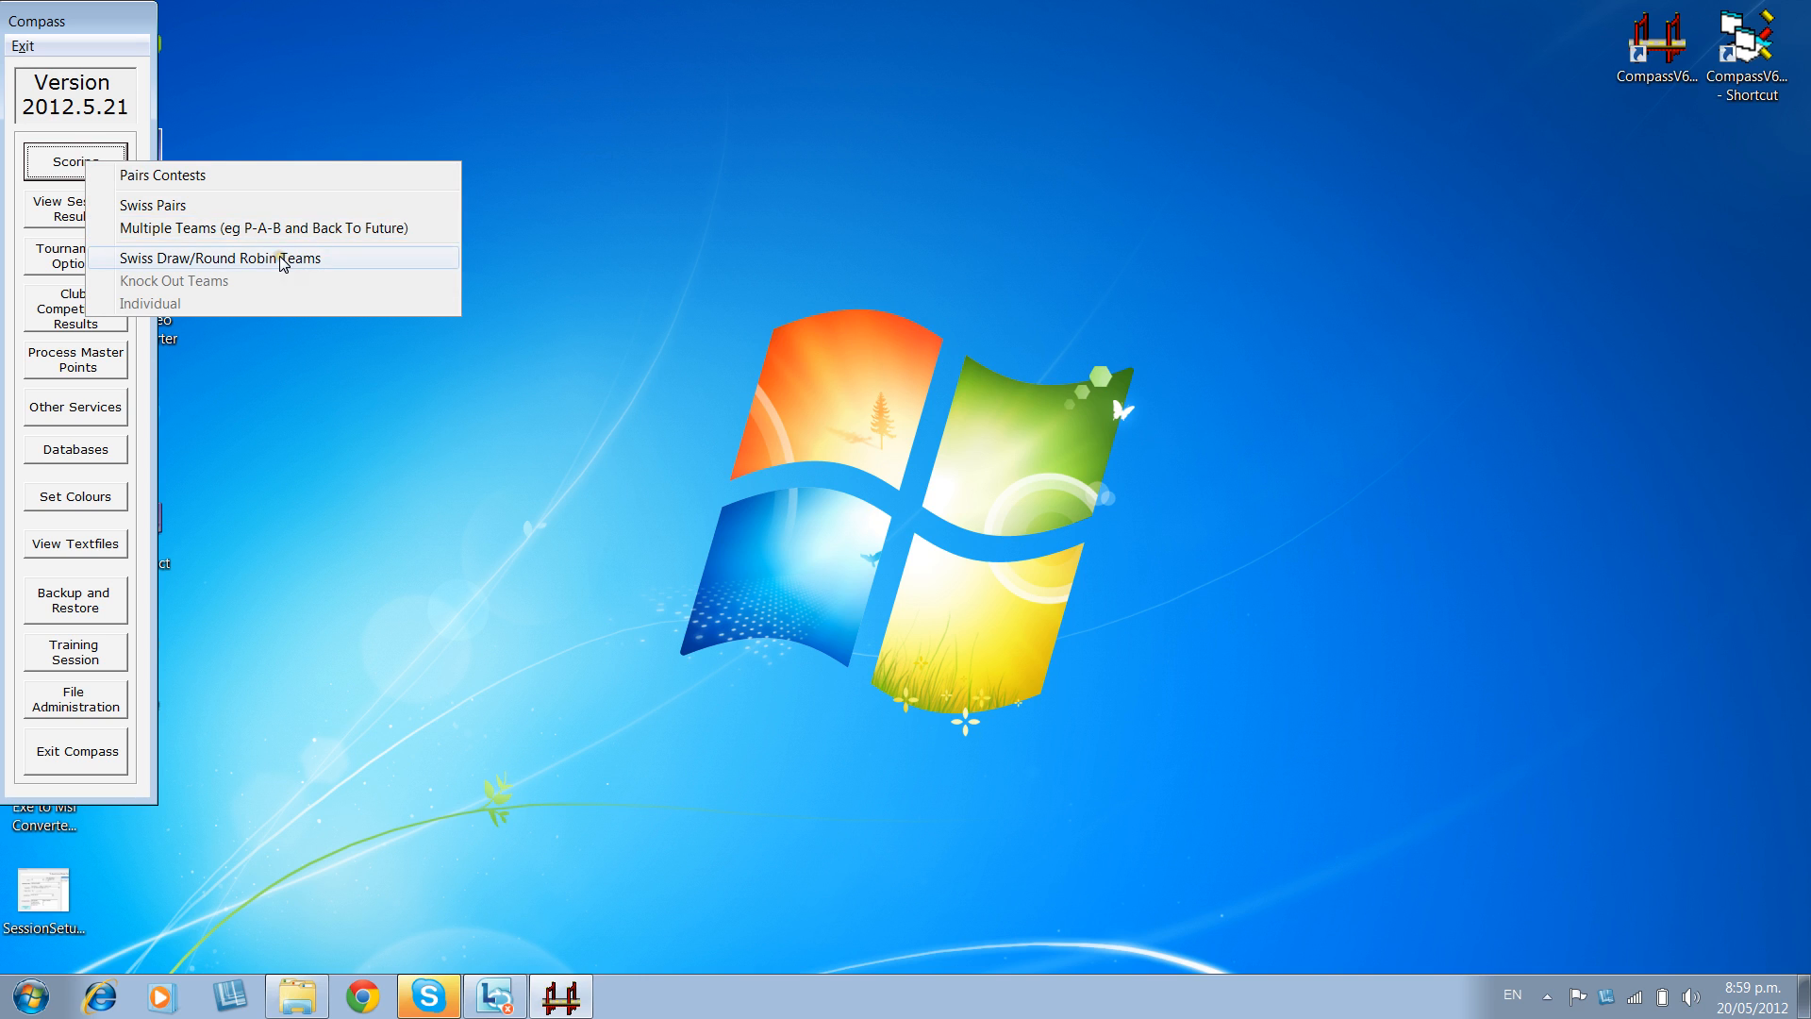
click(193, 182)
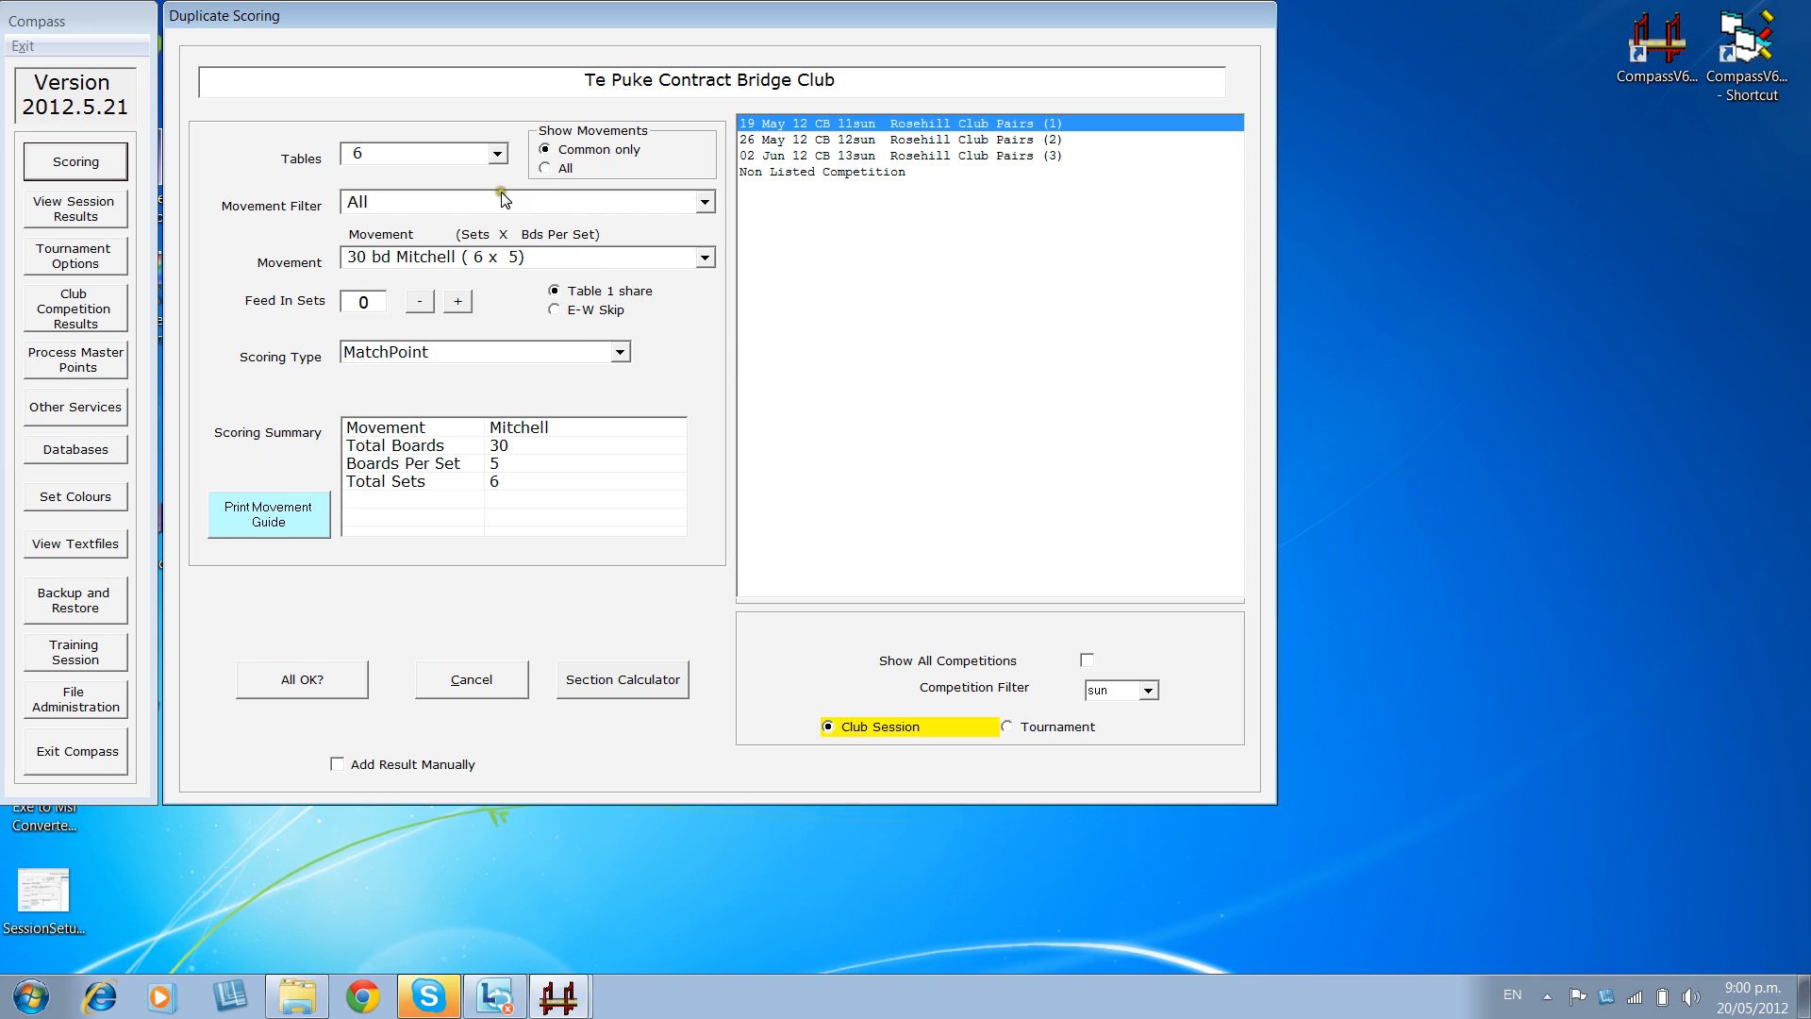
Set the session to 12 tables, filter the movements to Mitchell and check which ones are offered.
click(497, 155)
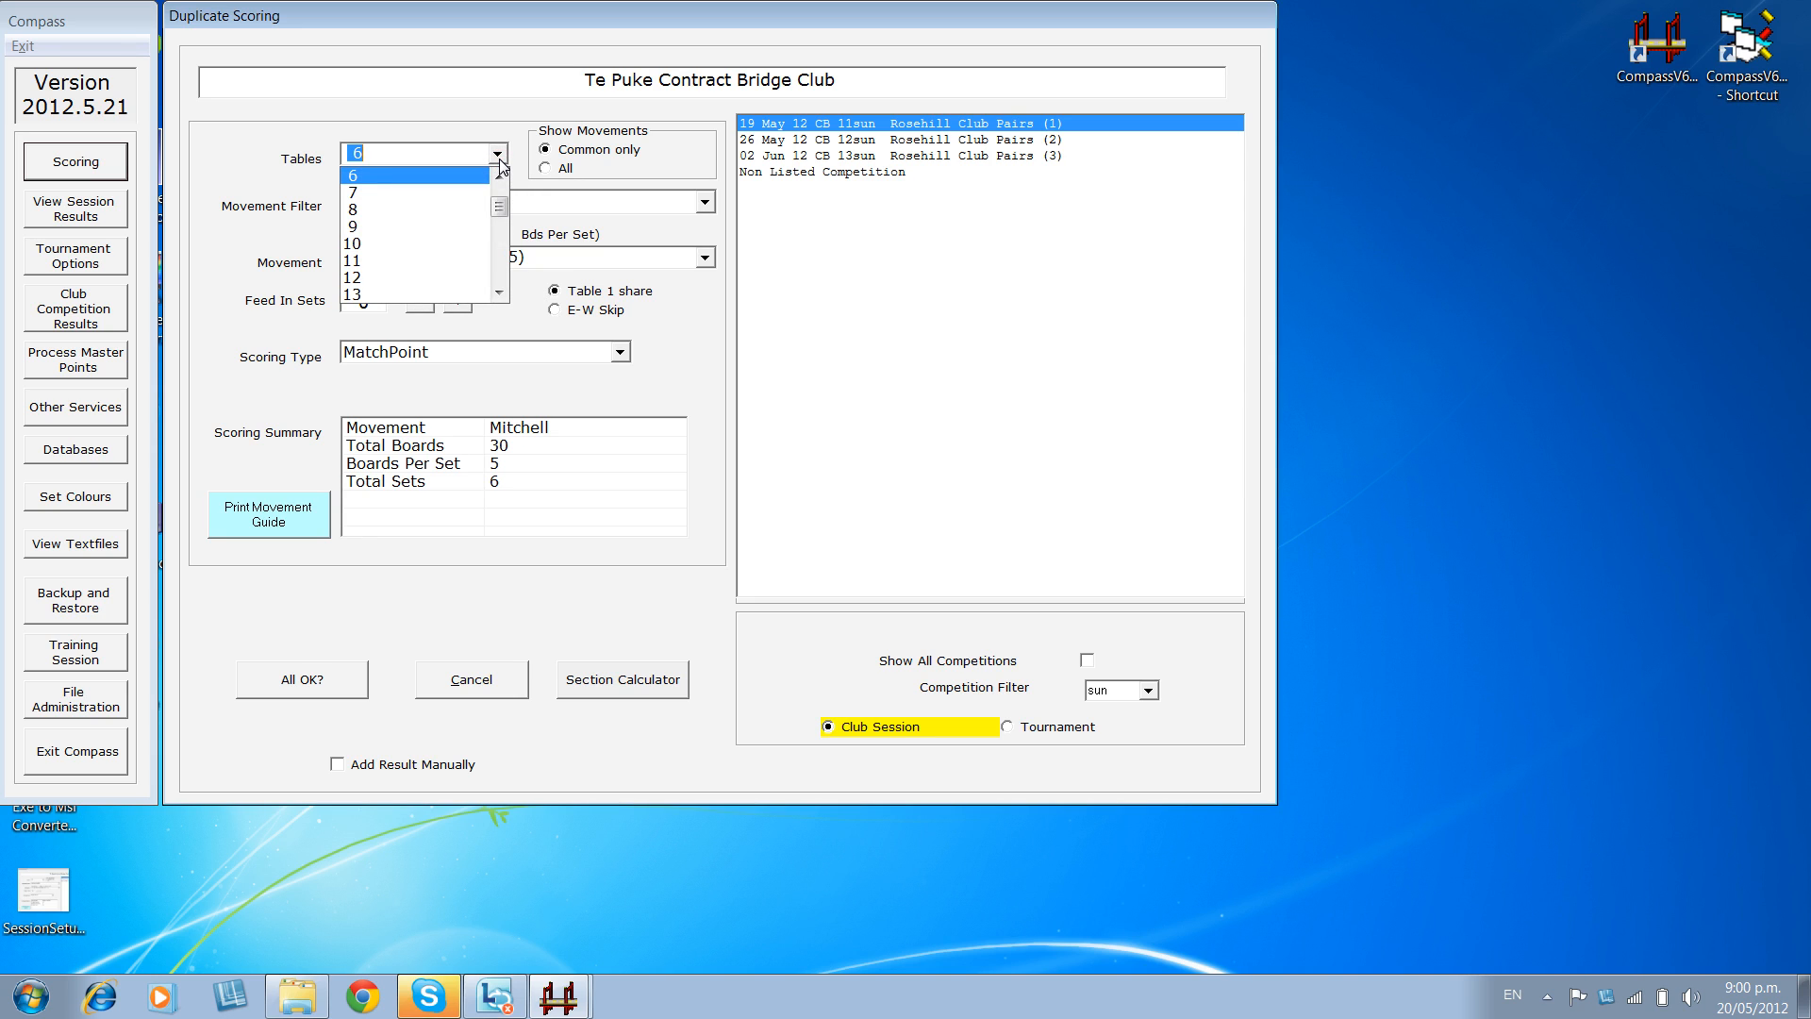
click(424, 278)
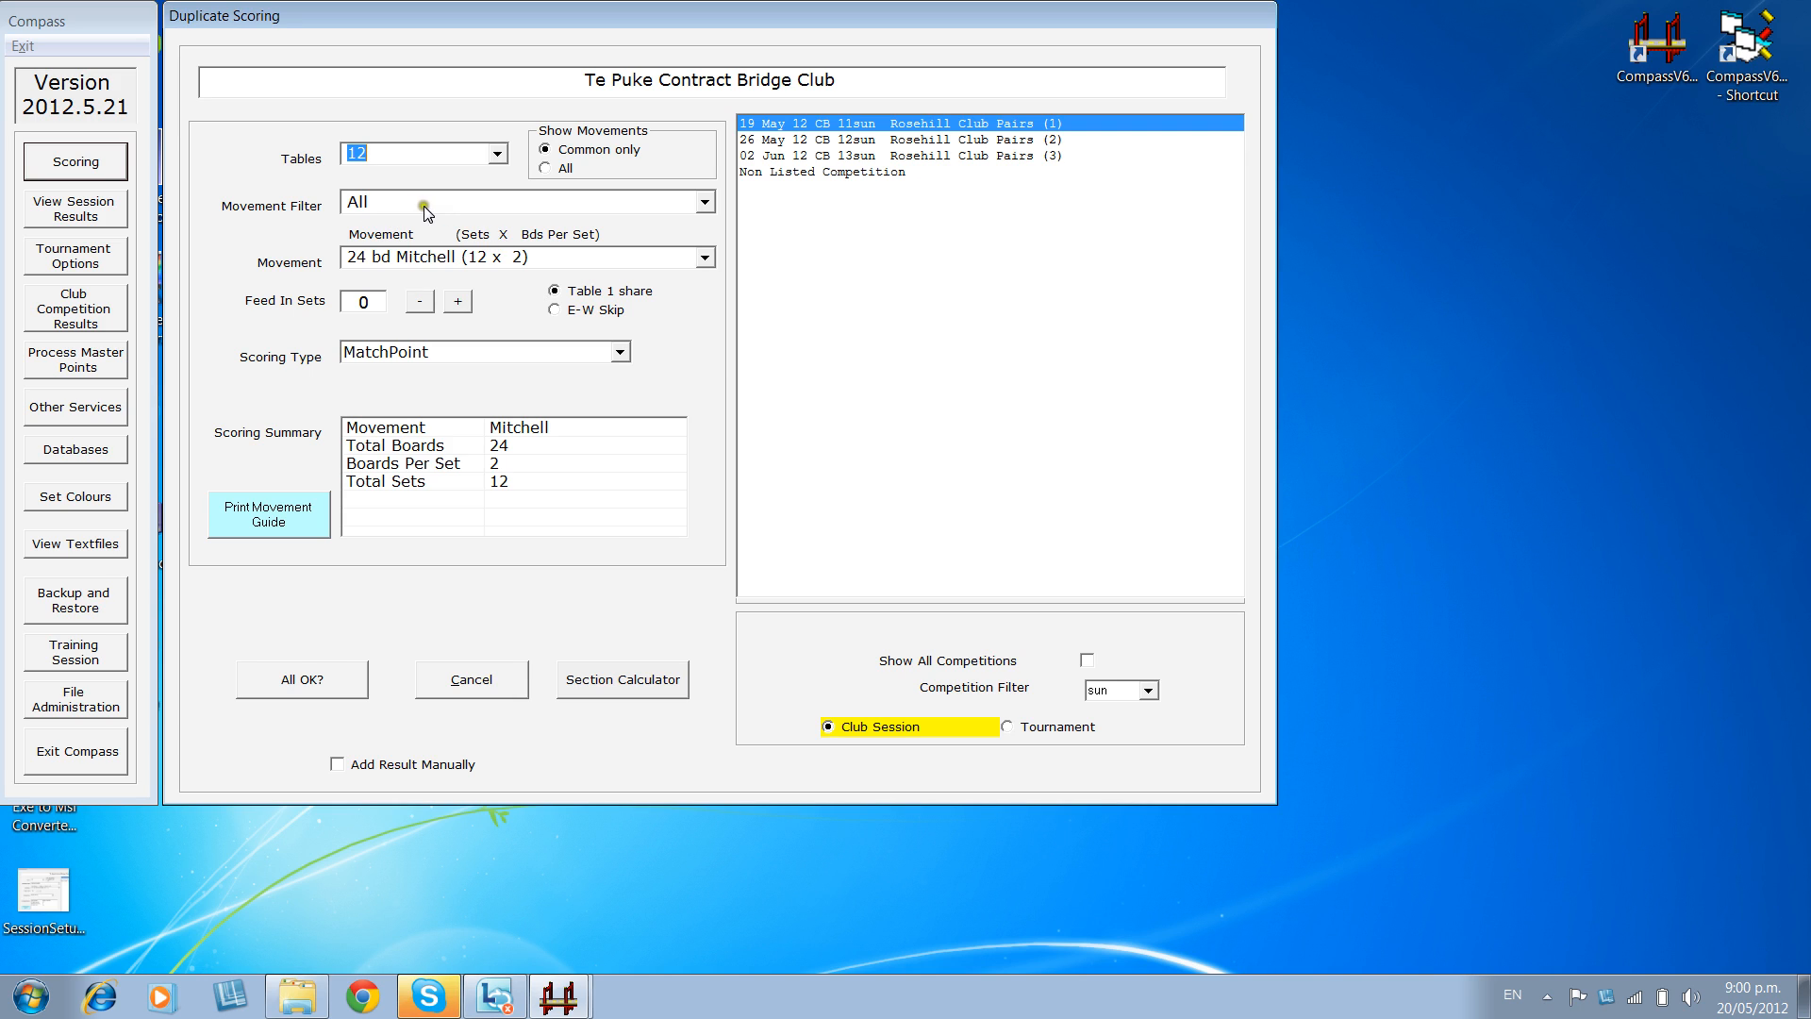
click(706, 202)
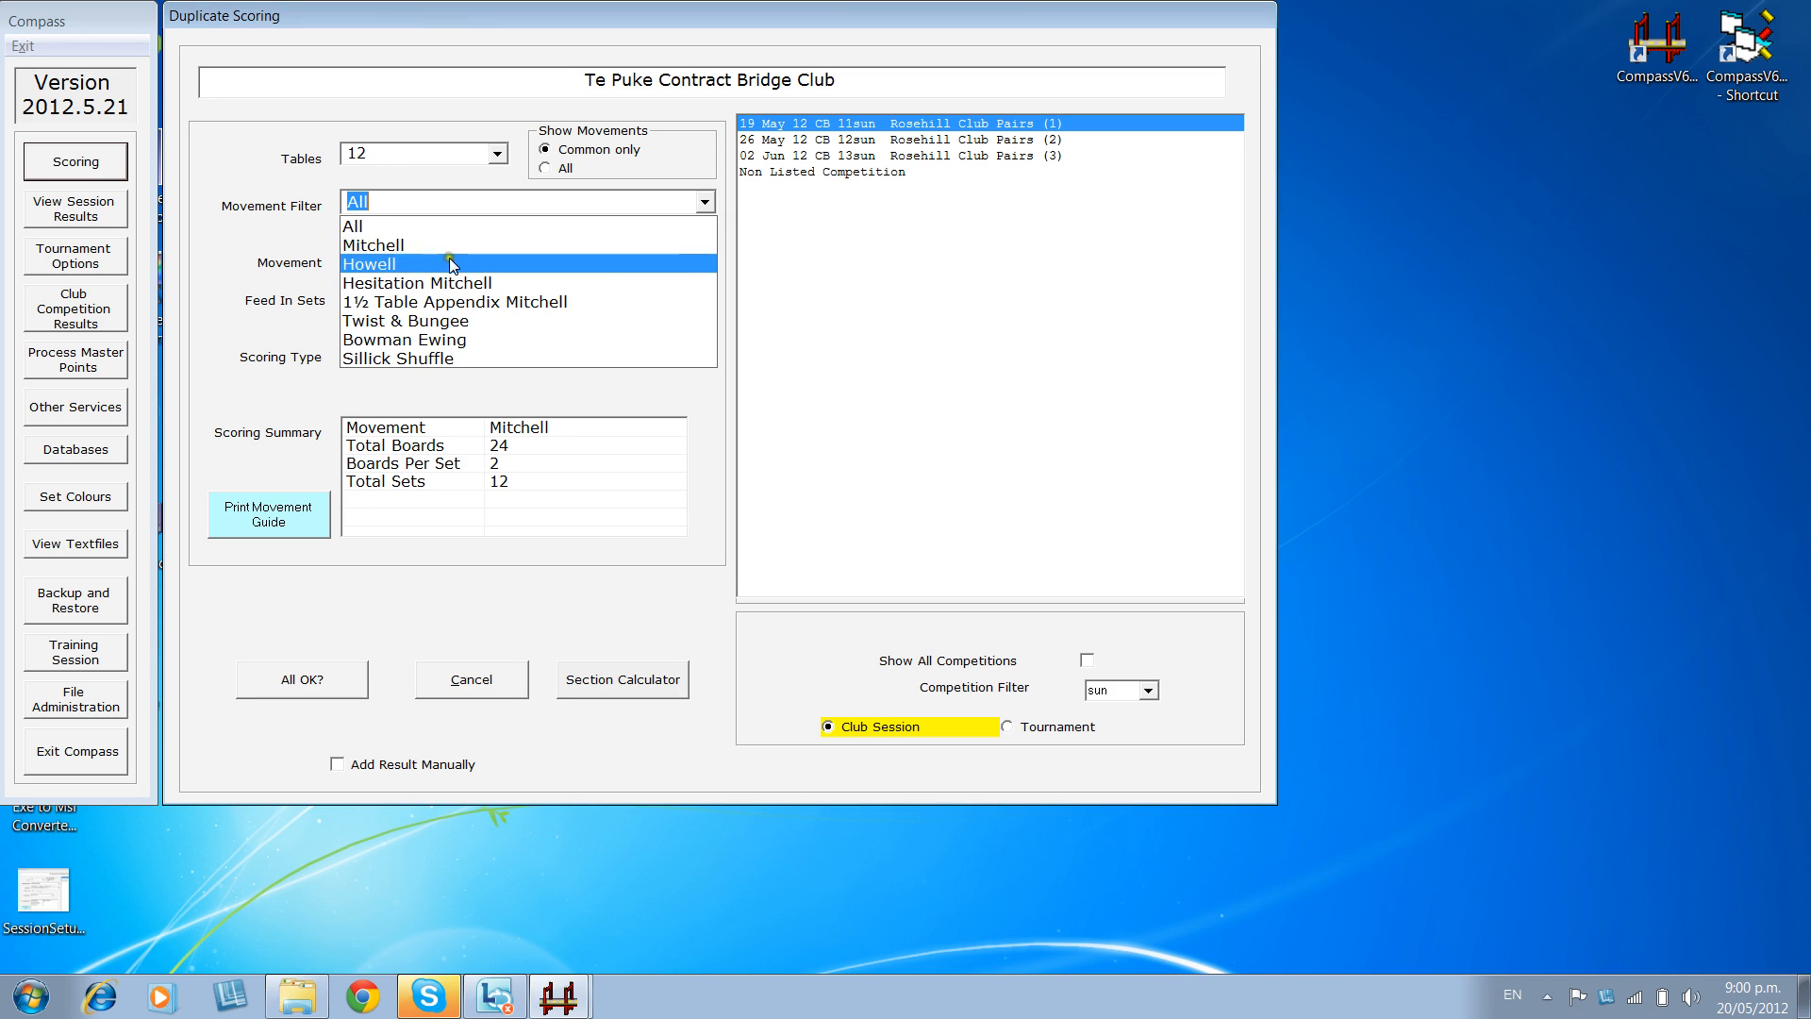
click(390, 247)
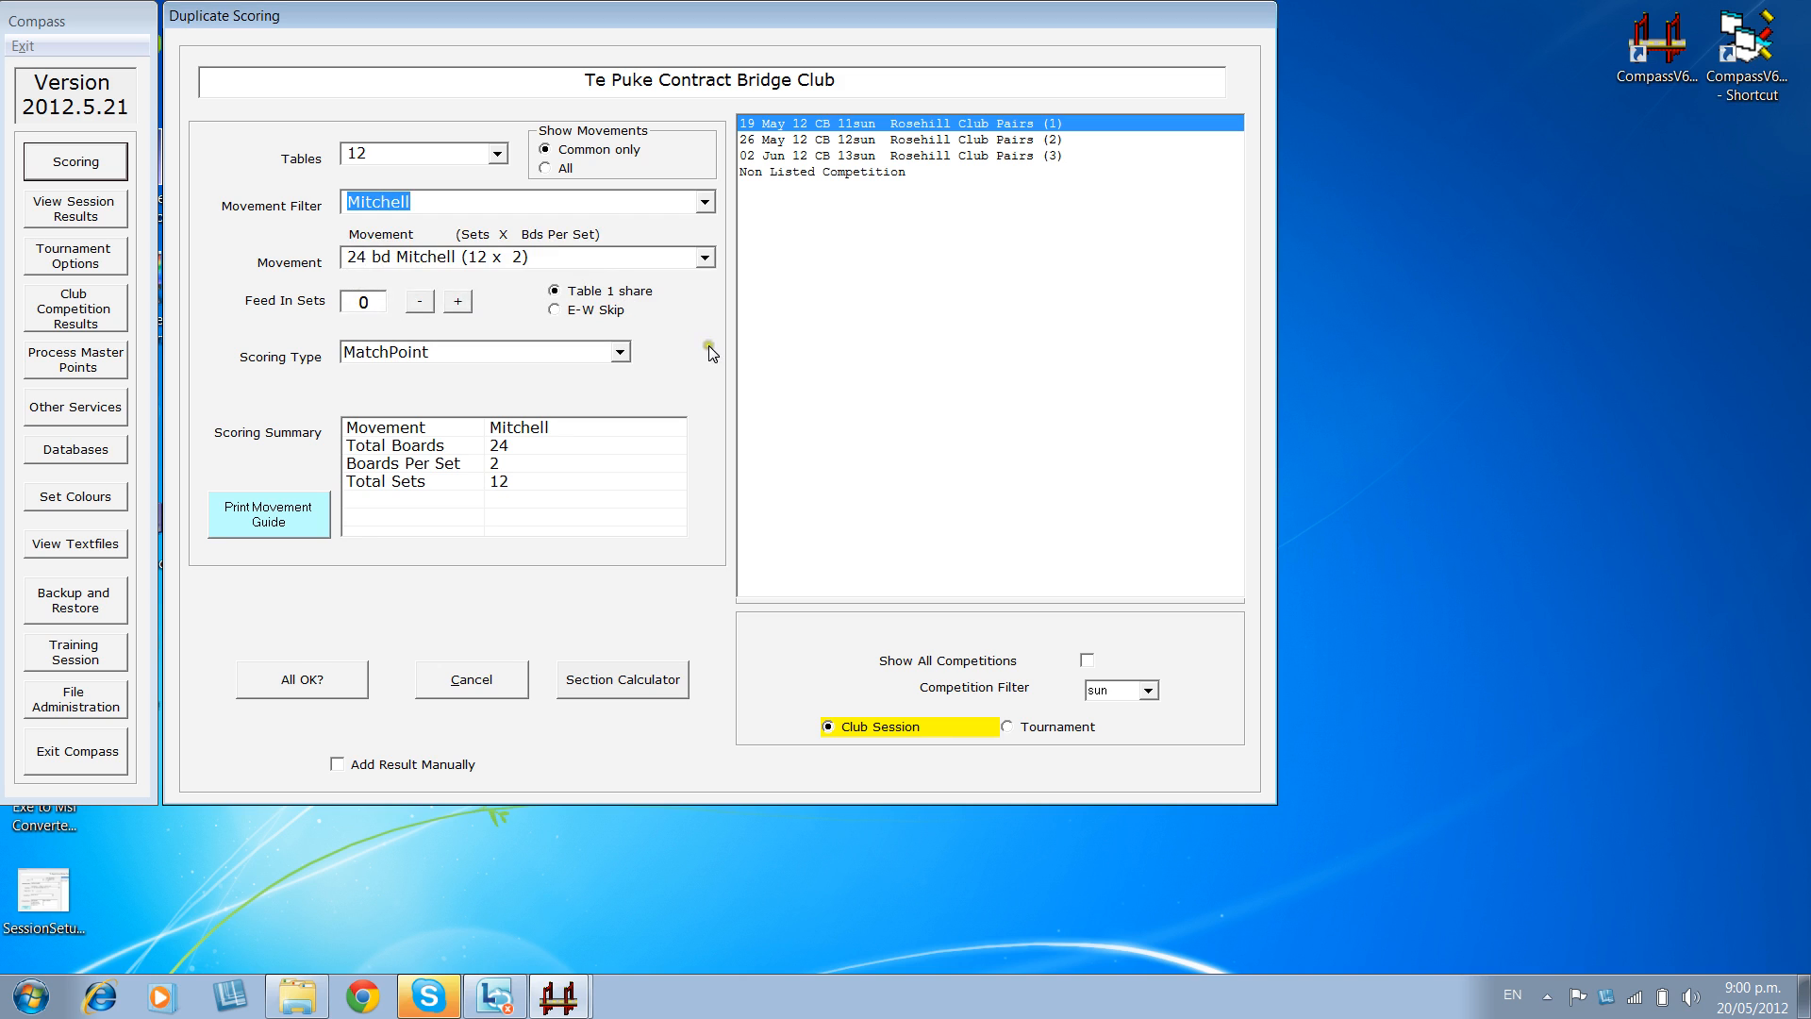
click(705, 259)
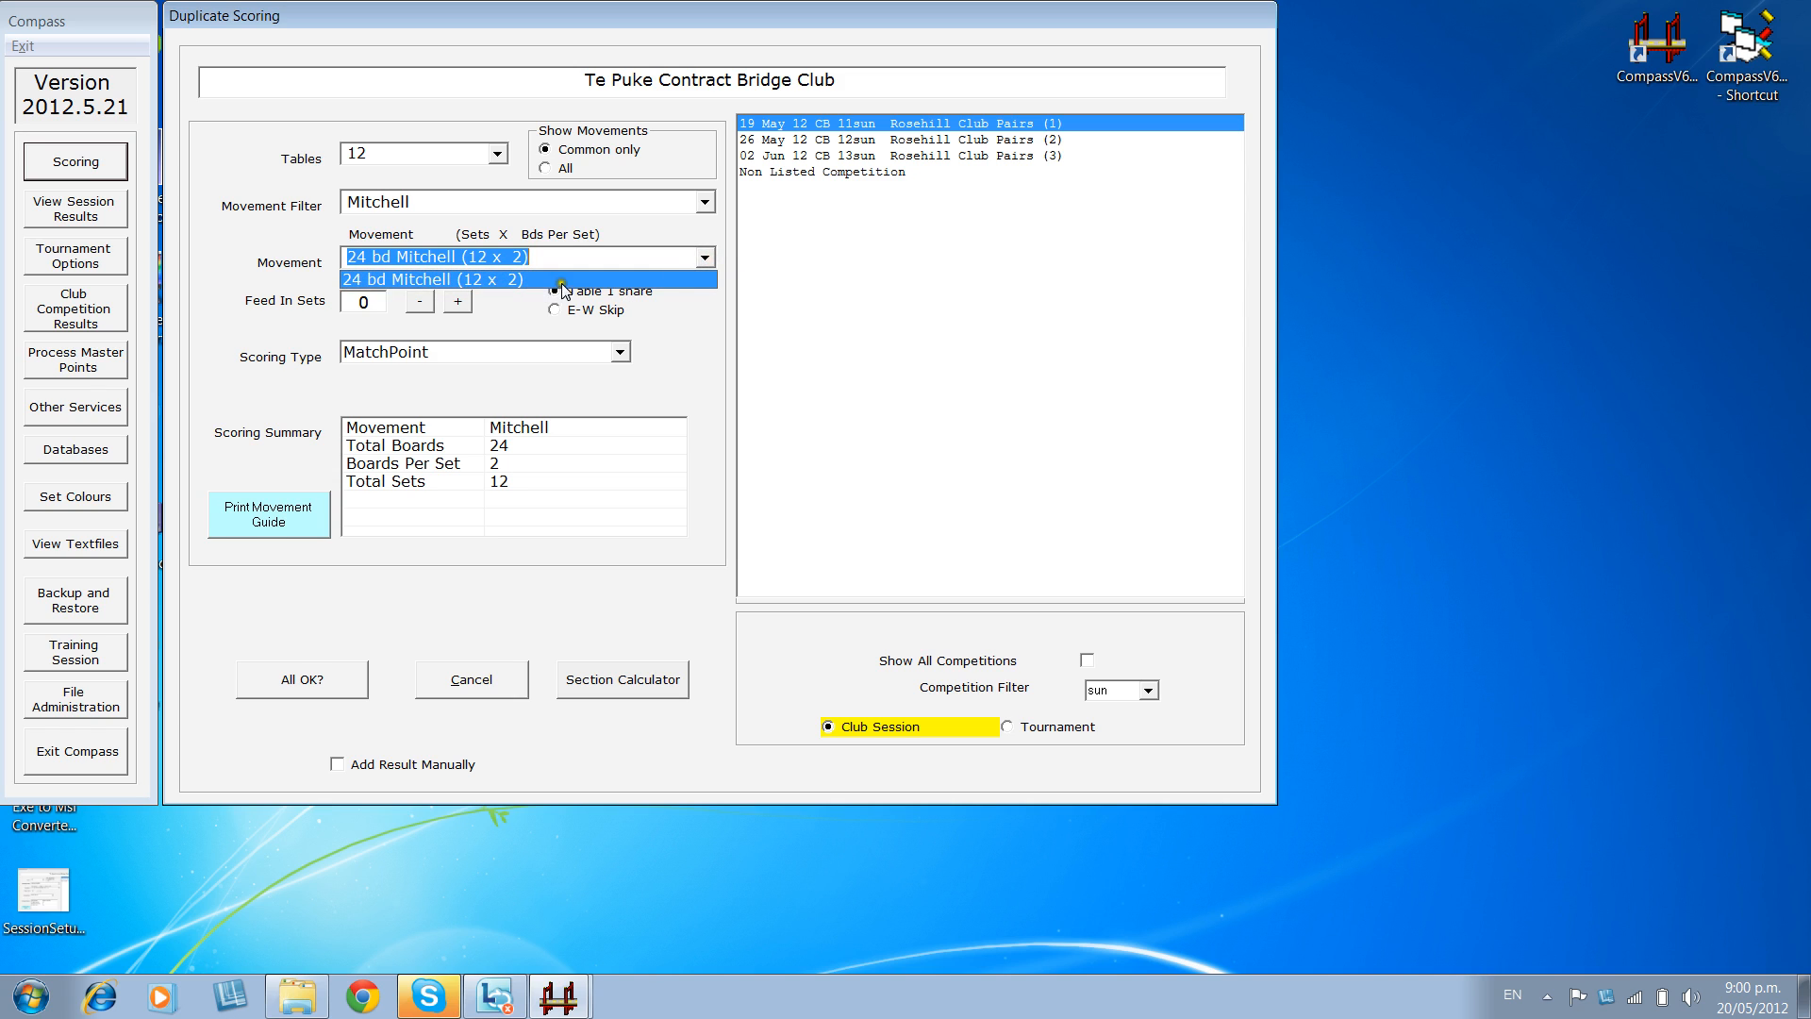
click(708, 260)
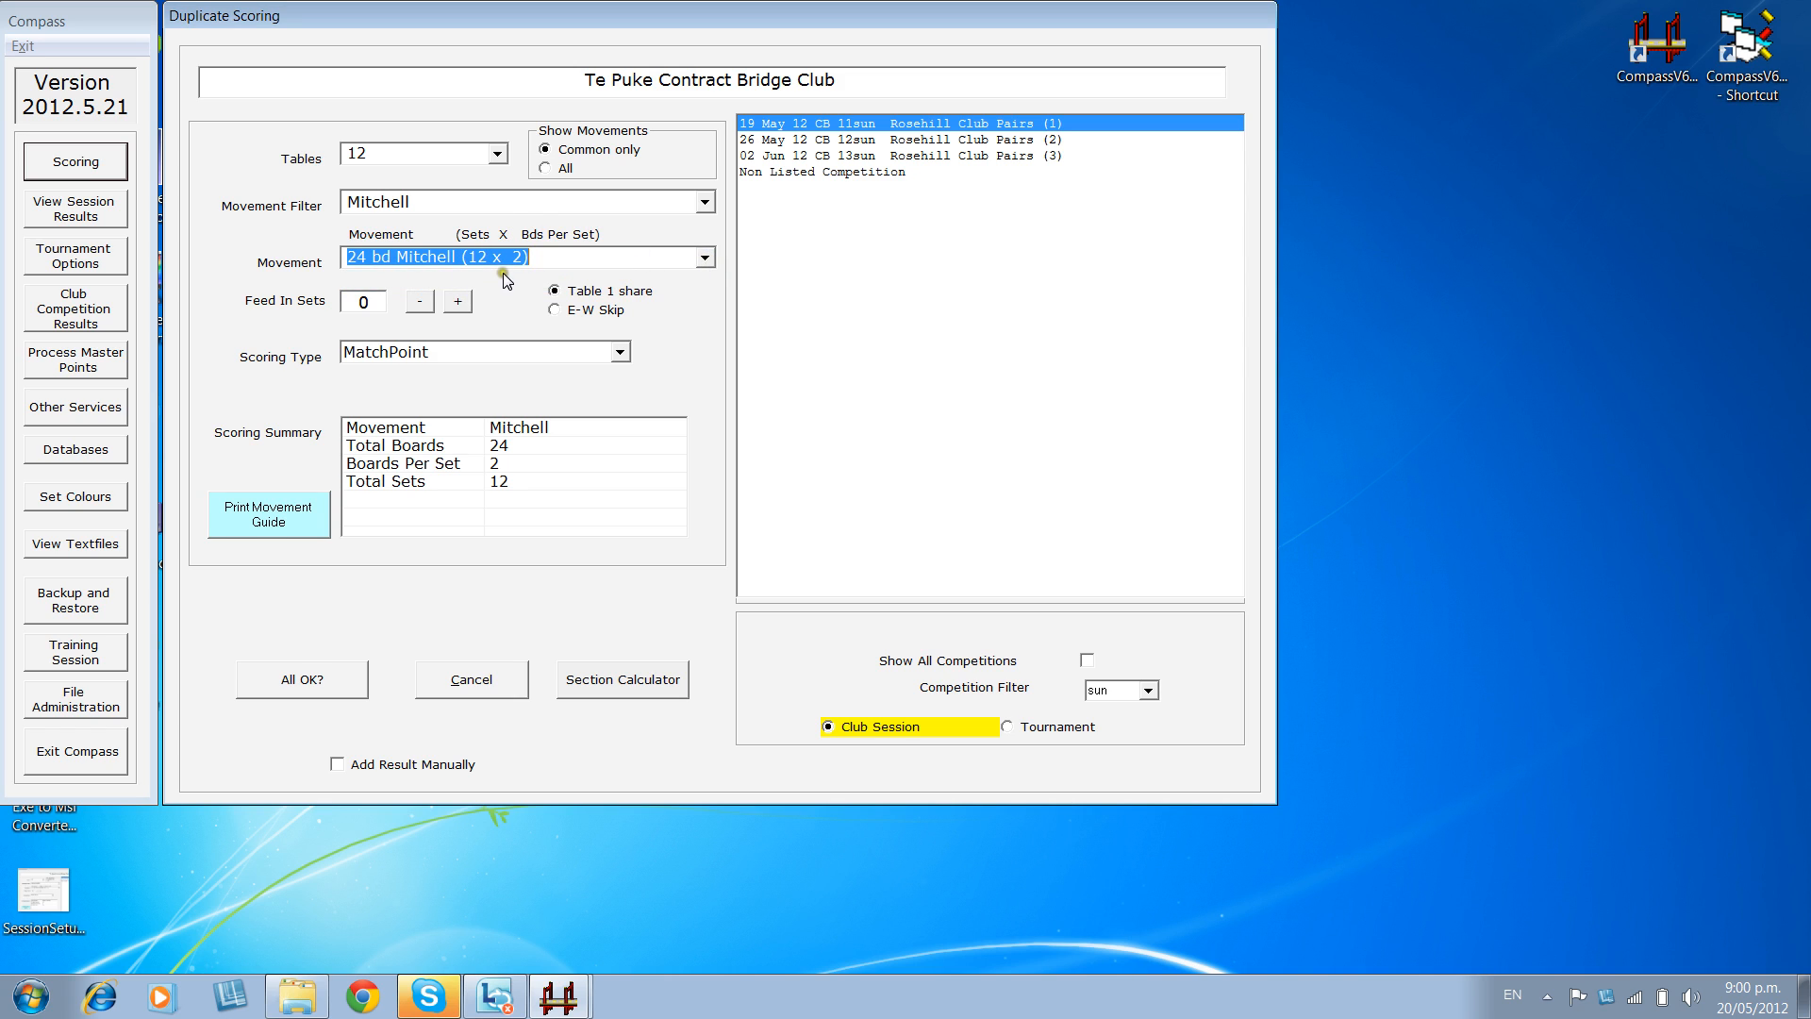
Show all movements instead of only common ones and choose the 12 bd Mitchell (12 x 1) movement.
click(552, 168)
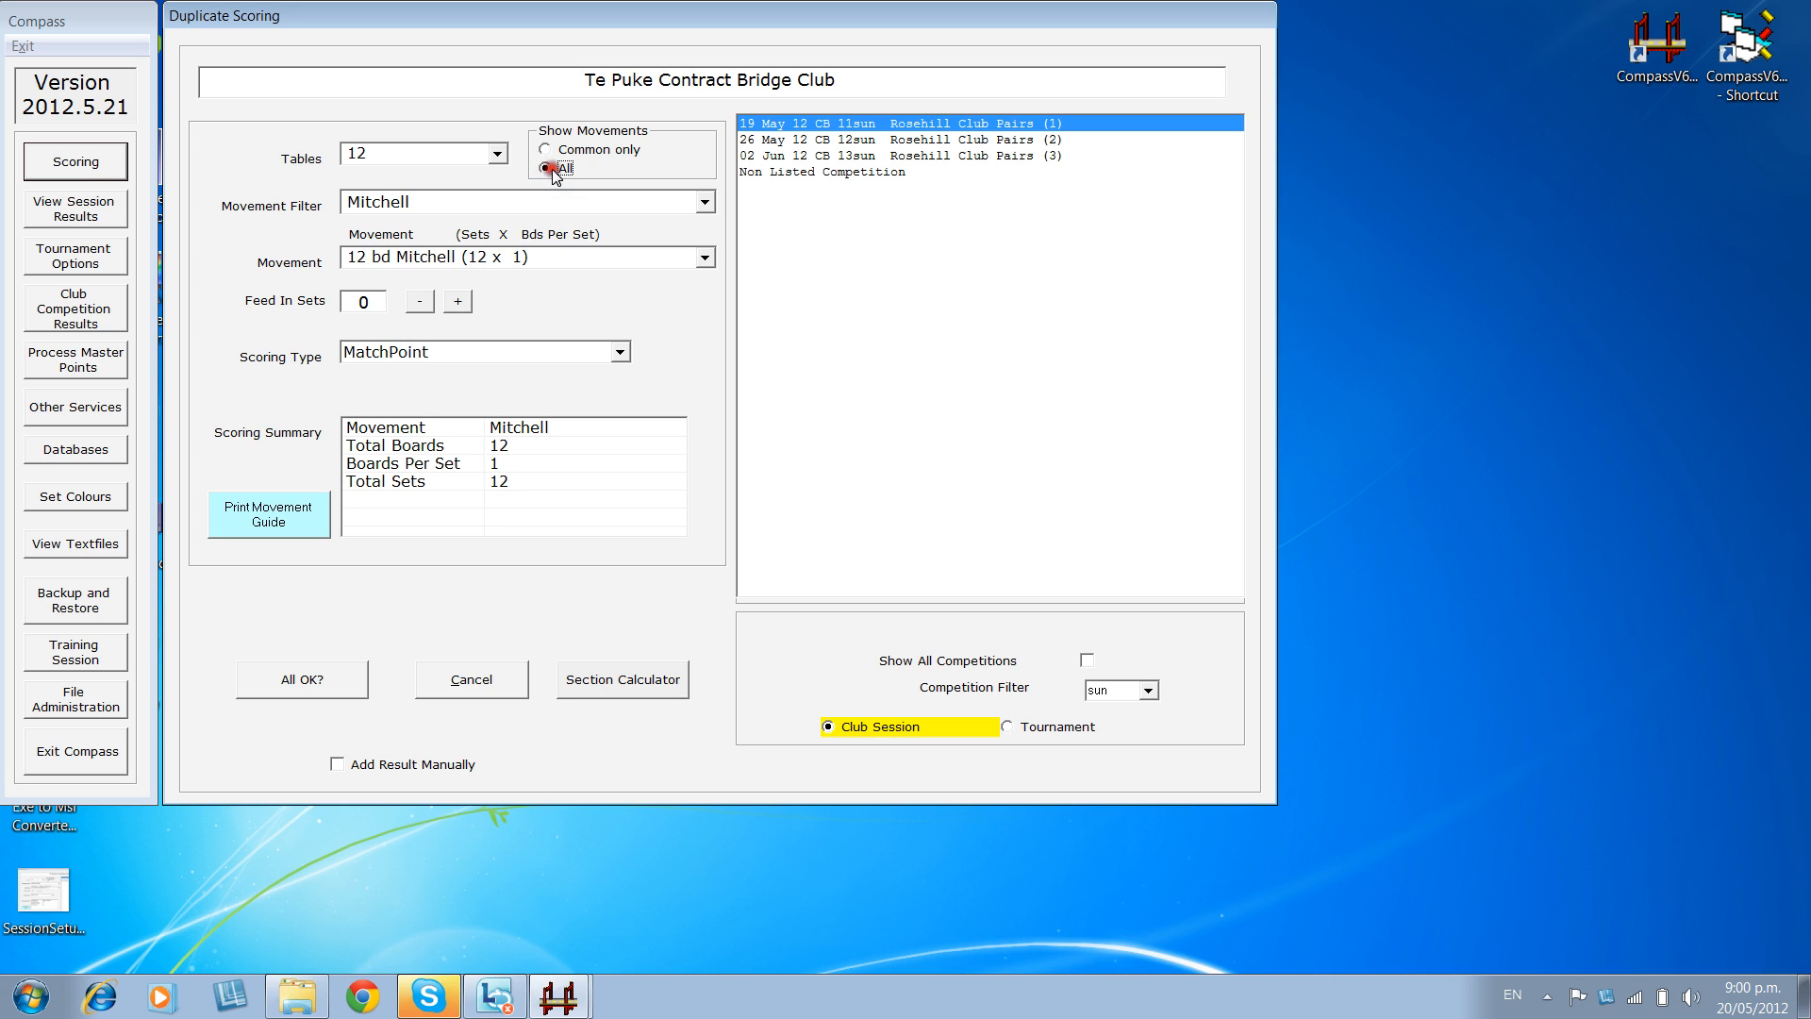
click(710, 257)
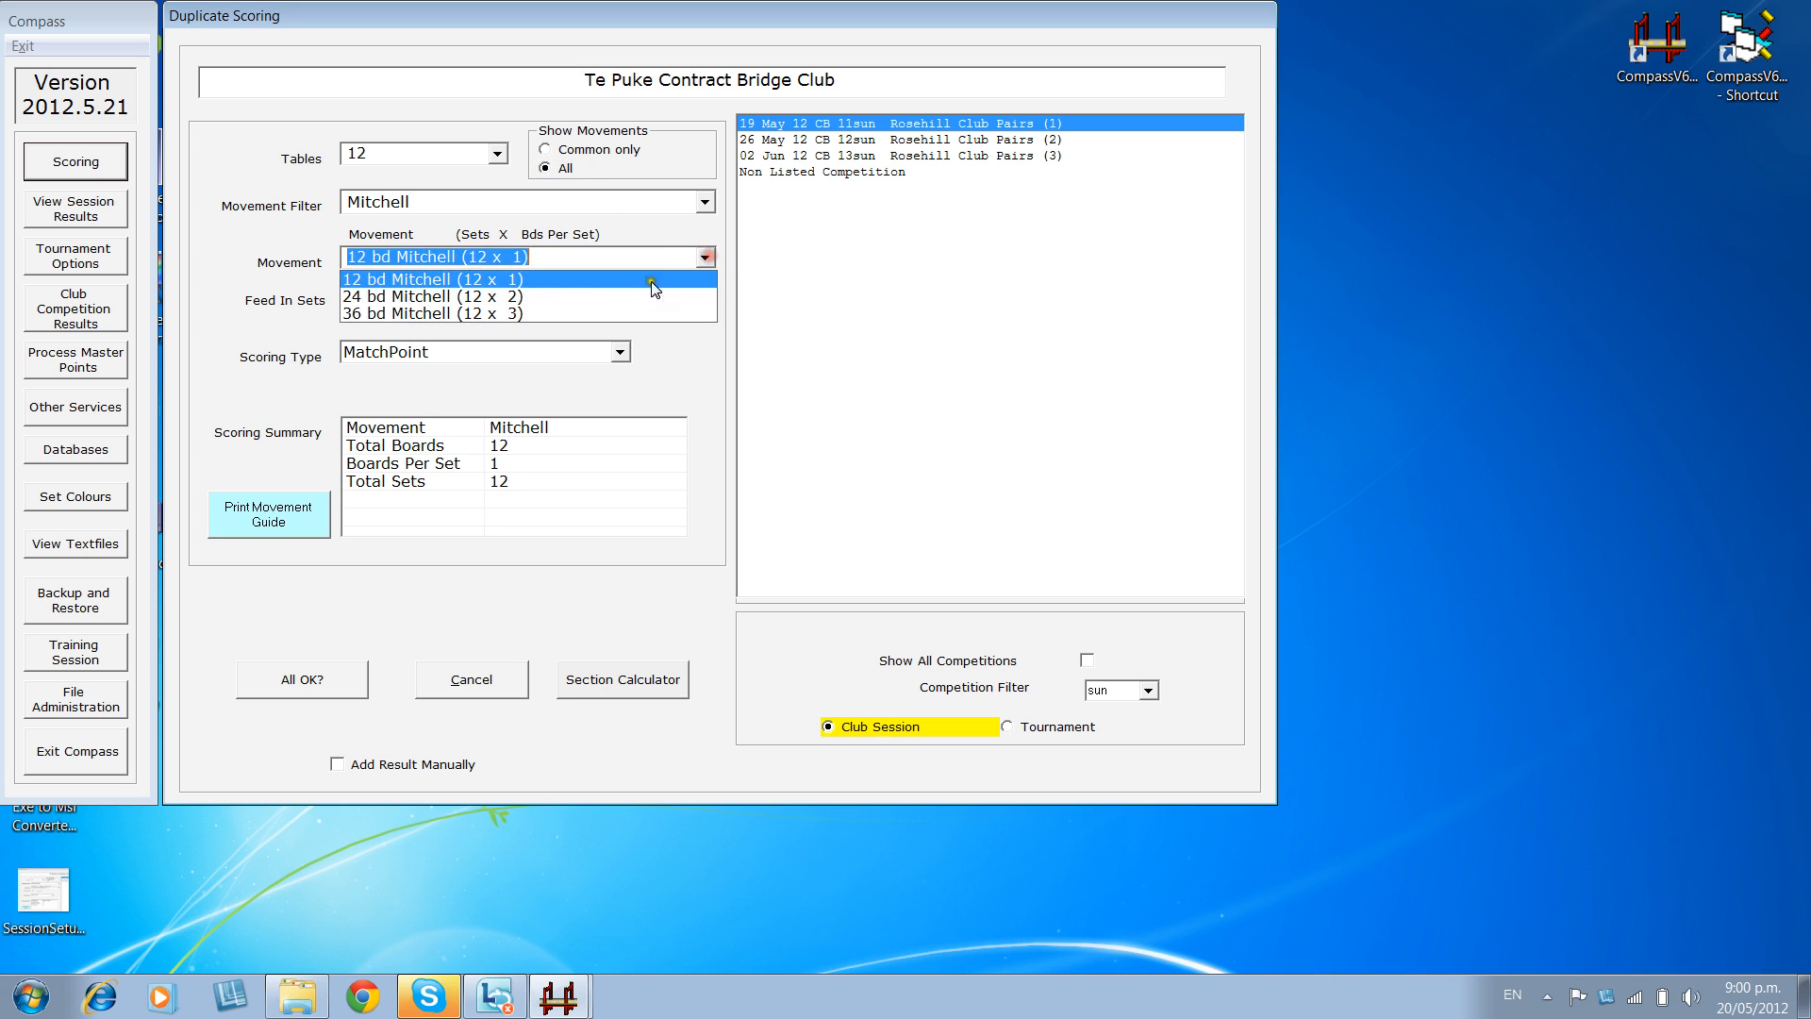
click(526, 280)
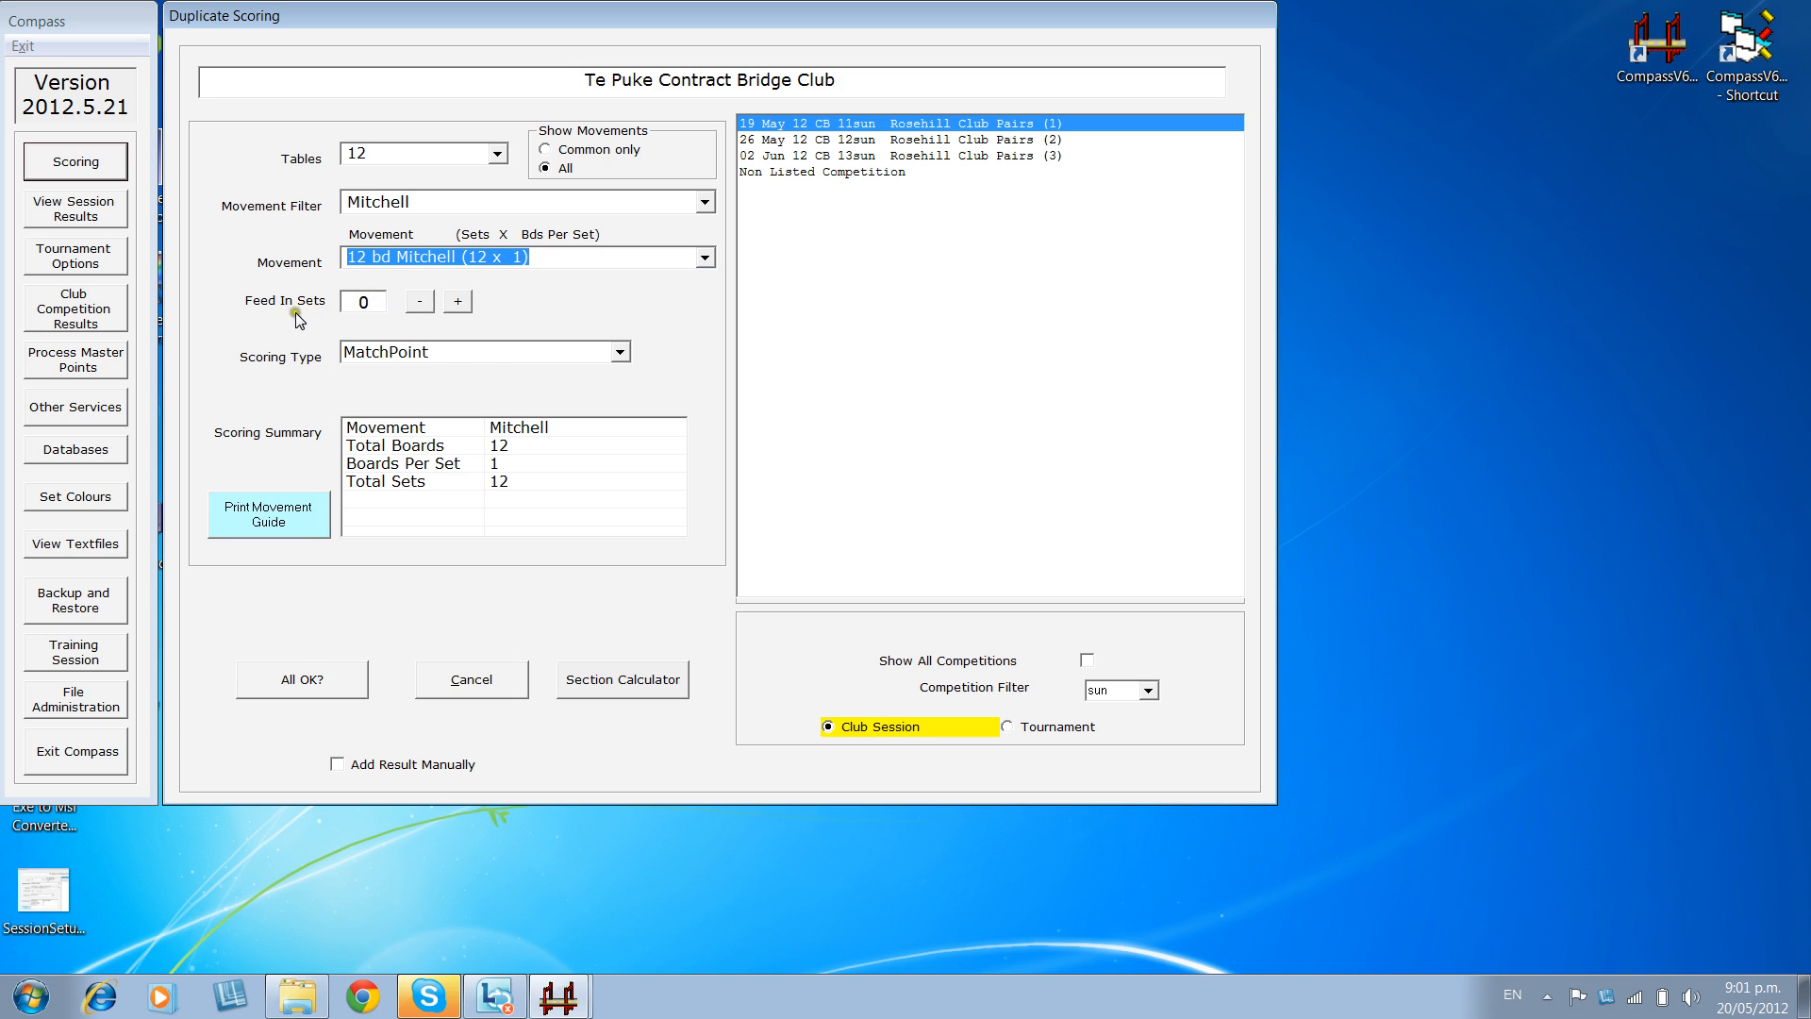
Try raising the number of feed-in sets for the Mitchell movement and bring it back to 0.
click(459, 301)
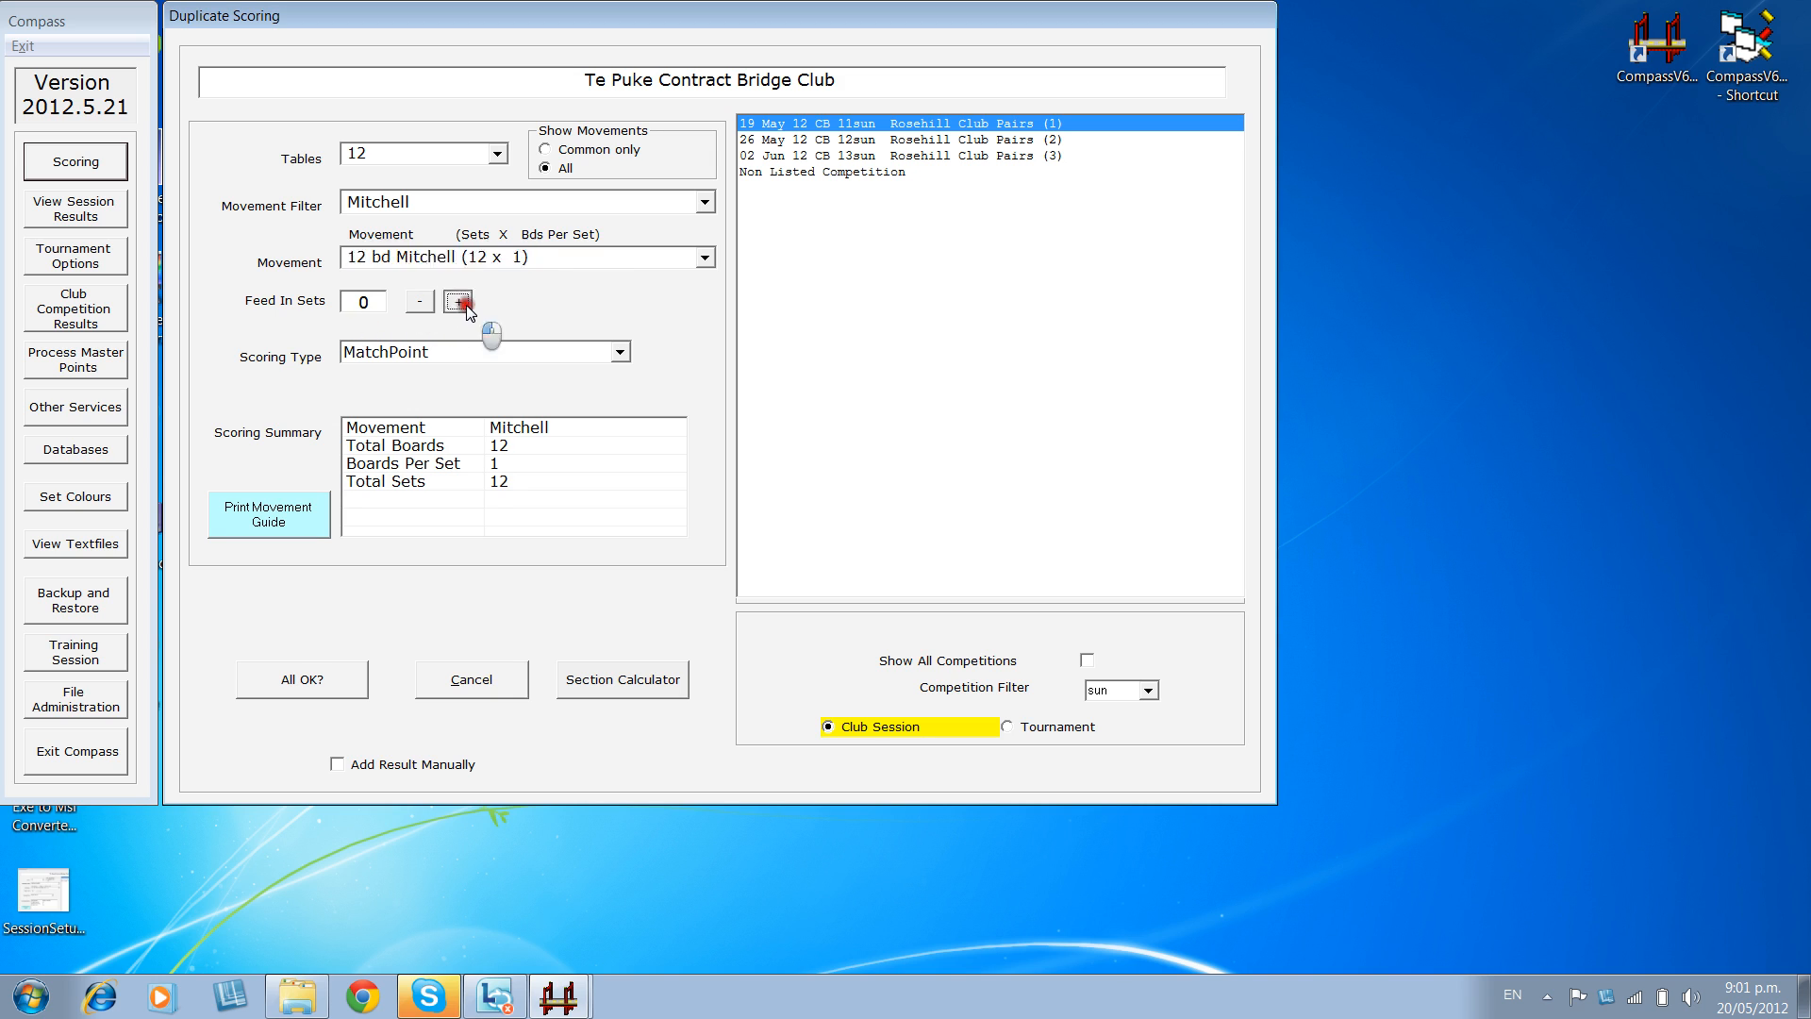
click(460, 302)
click(459, 302)
click(459, 302)
click(460, 301)
click(460, 302)
click(415, 304)
click(418, 302)
click(418, 302)
click(418, 302)
click(418, 302)
click(418, 302)
click(418, 302)
click(458, 302)
click(458, 301)
click(418, 302)
click(419, 302)
Change the movement to 24 bd Mitchell (12 x 2).
click(705, 257)
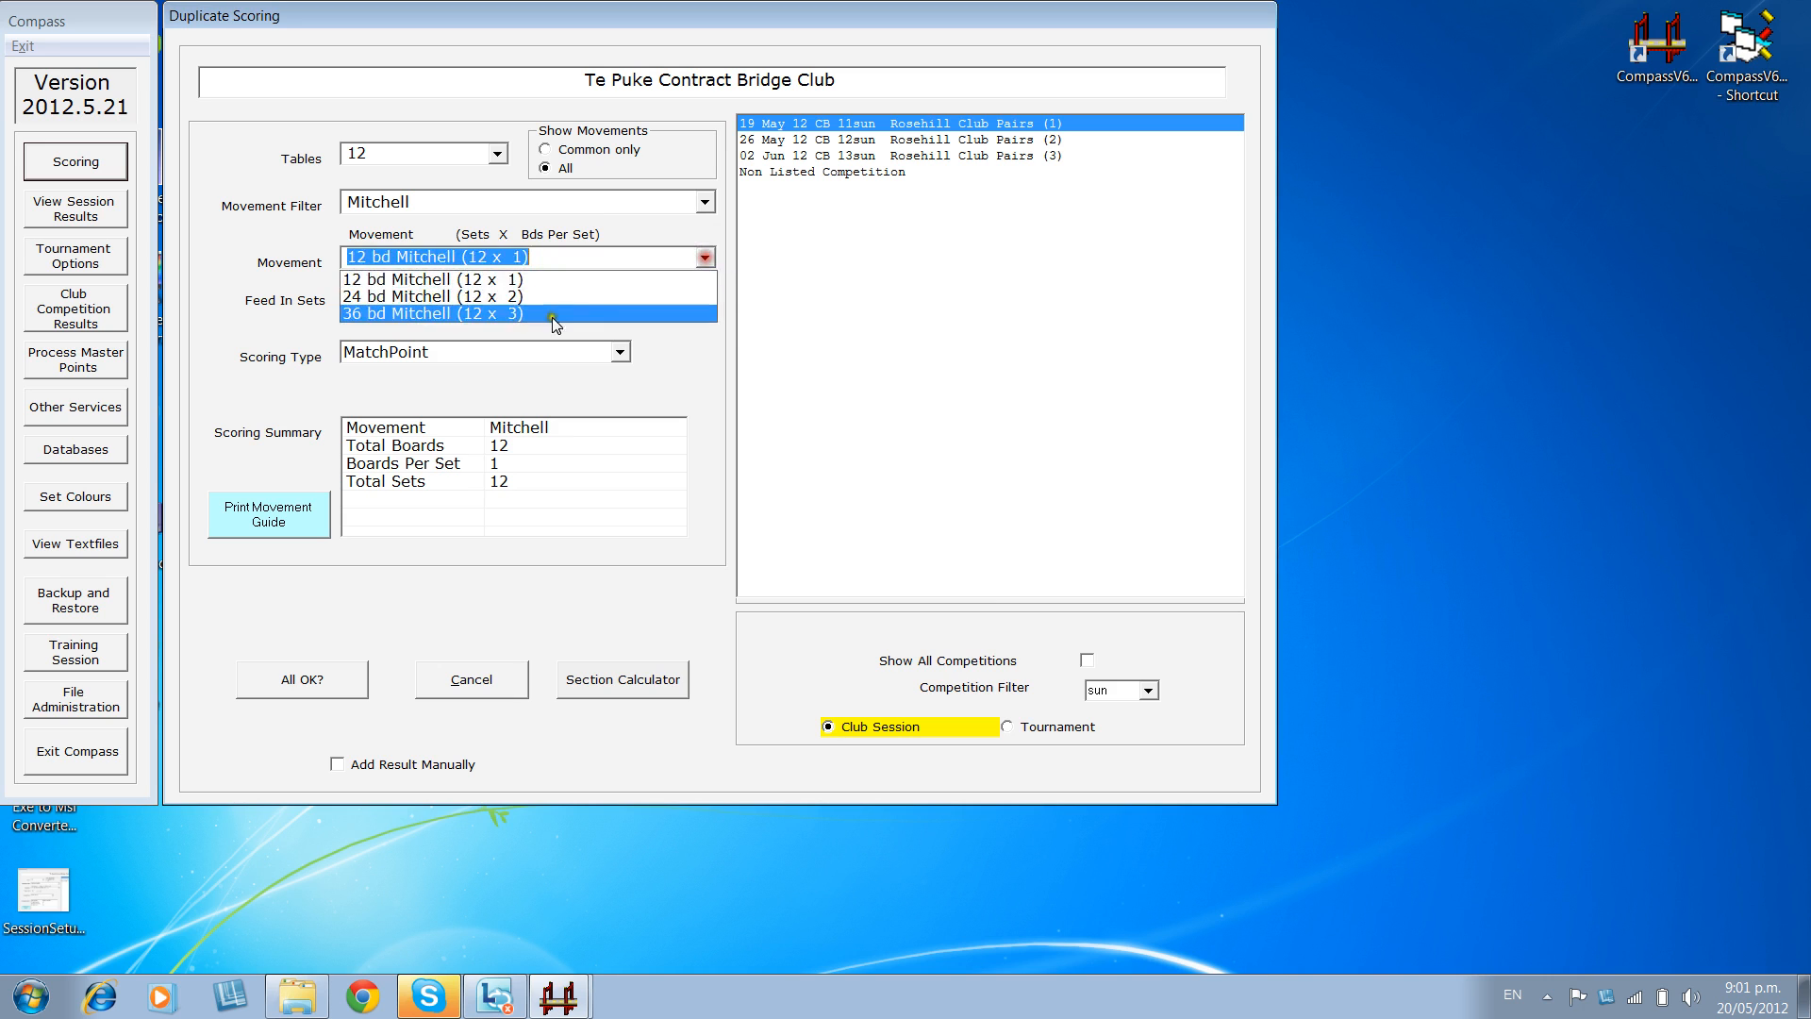
click(491, 298)
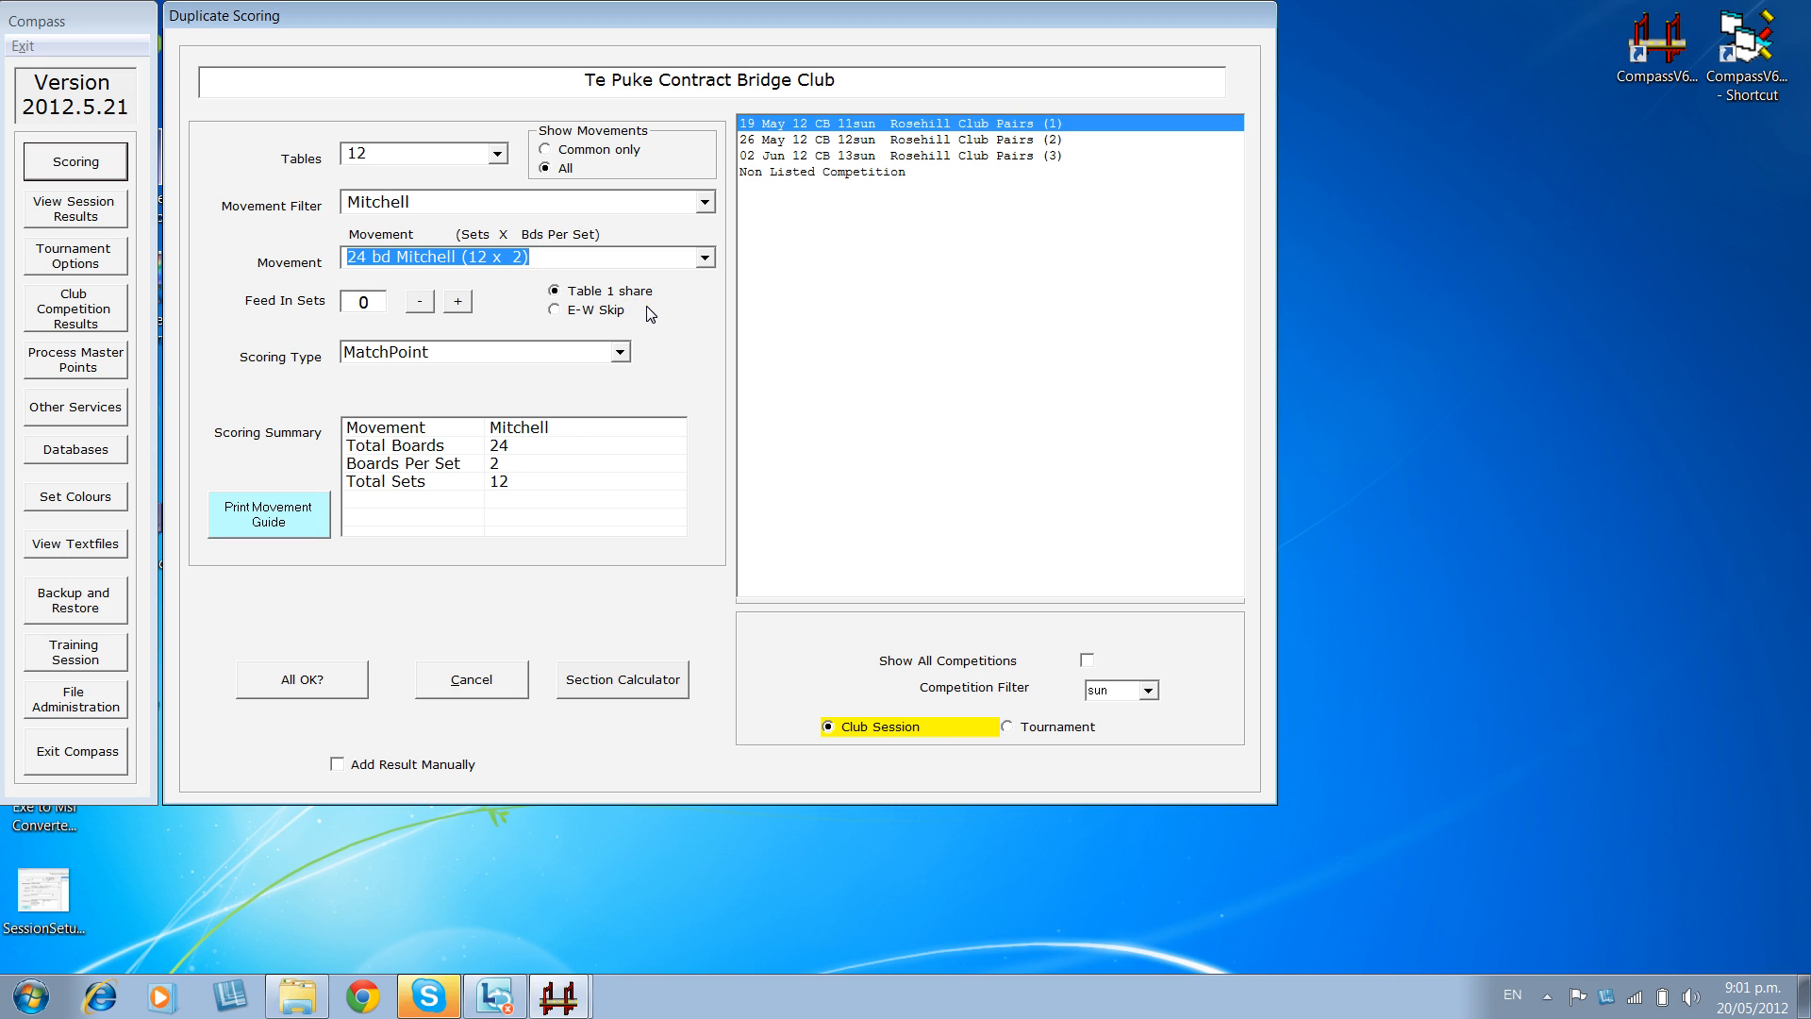
click(638, 305)
Set the number of tables to 9 and check the movement filters on offer, keeping the filter at All.
click(498, 154)
mouse_move(498, 228)
mouse_down()
mouse_move(500, 180)
mouse_move(498, 208)
mouse_up()
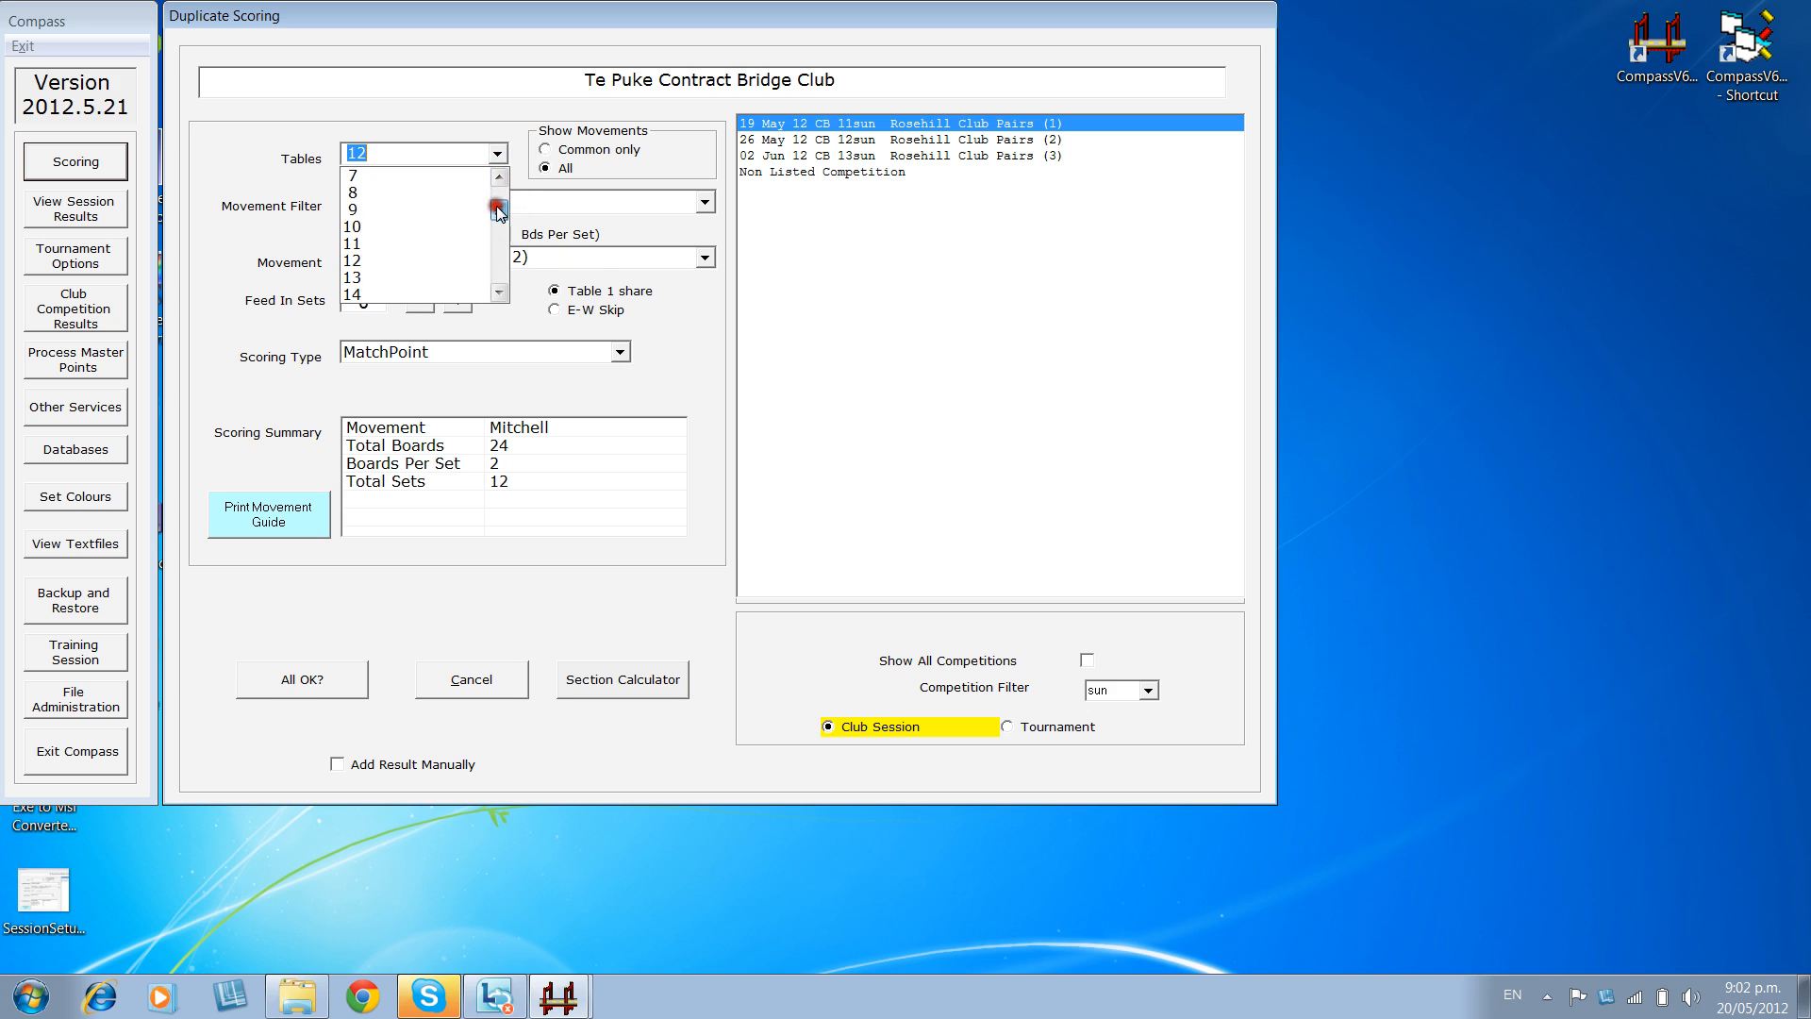
click(396, 206)
click(717, 202)
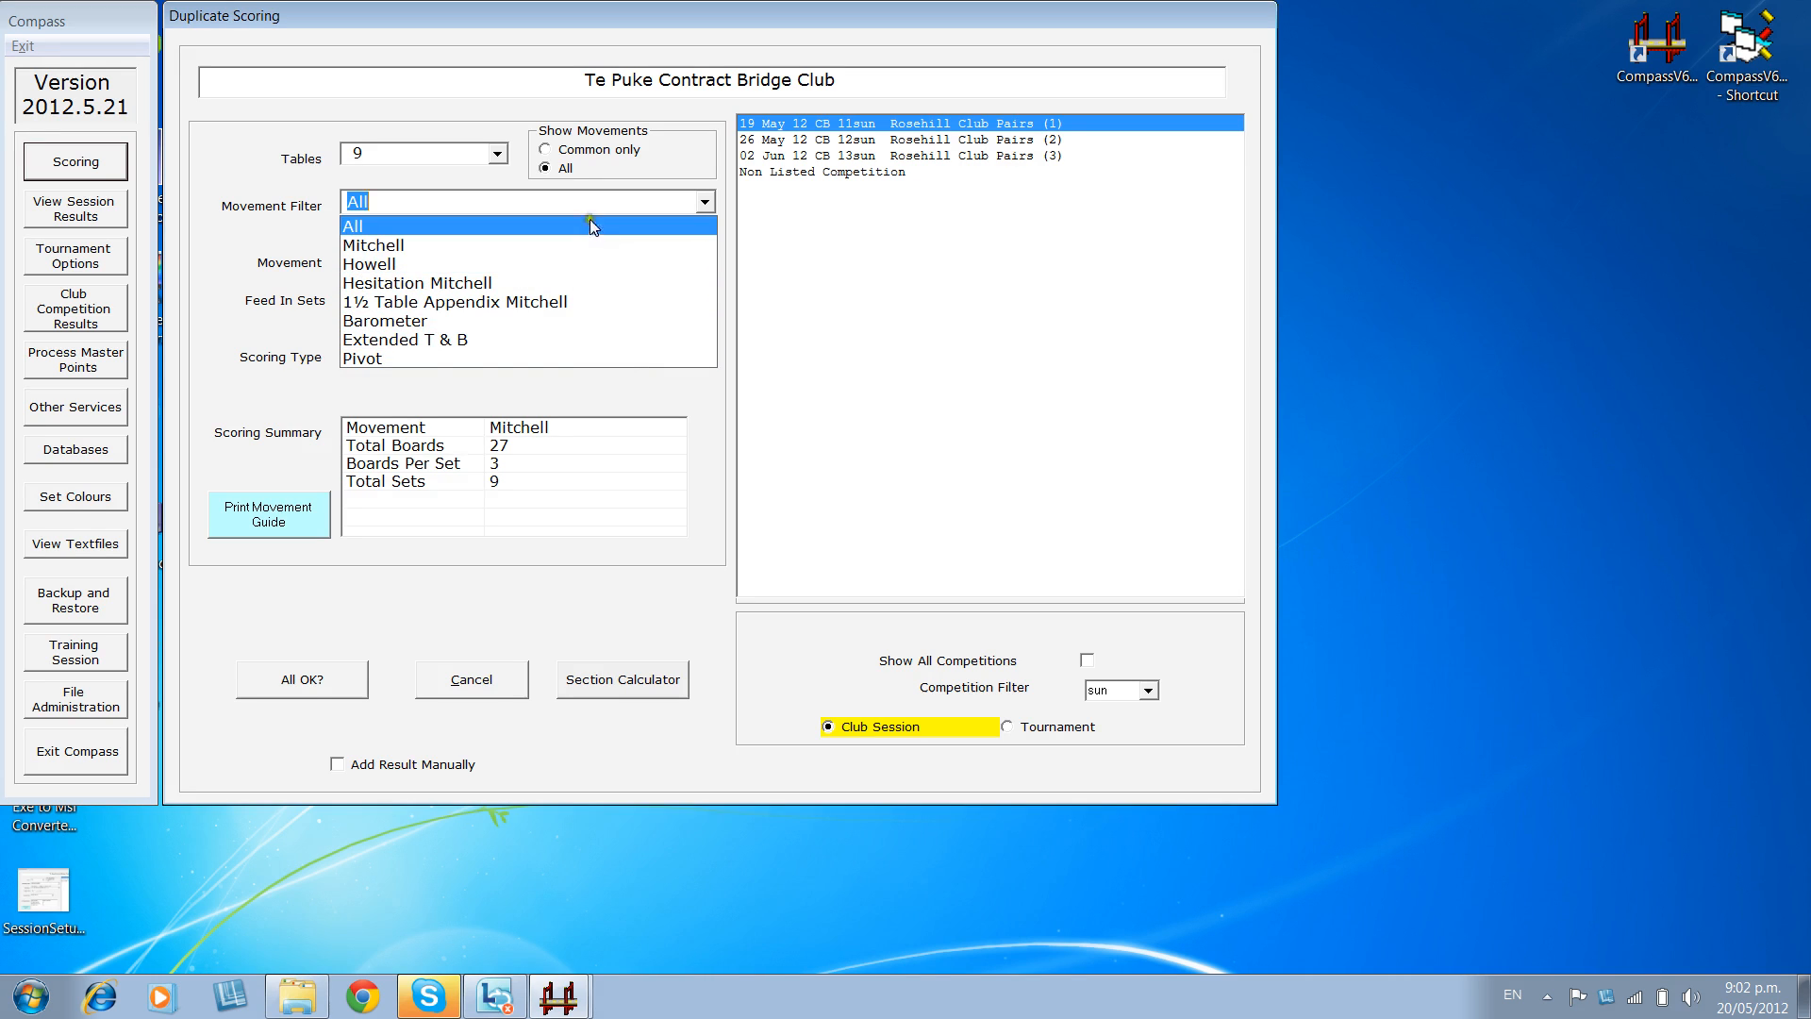
click(583, 208)
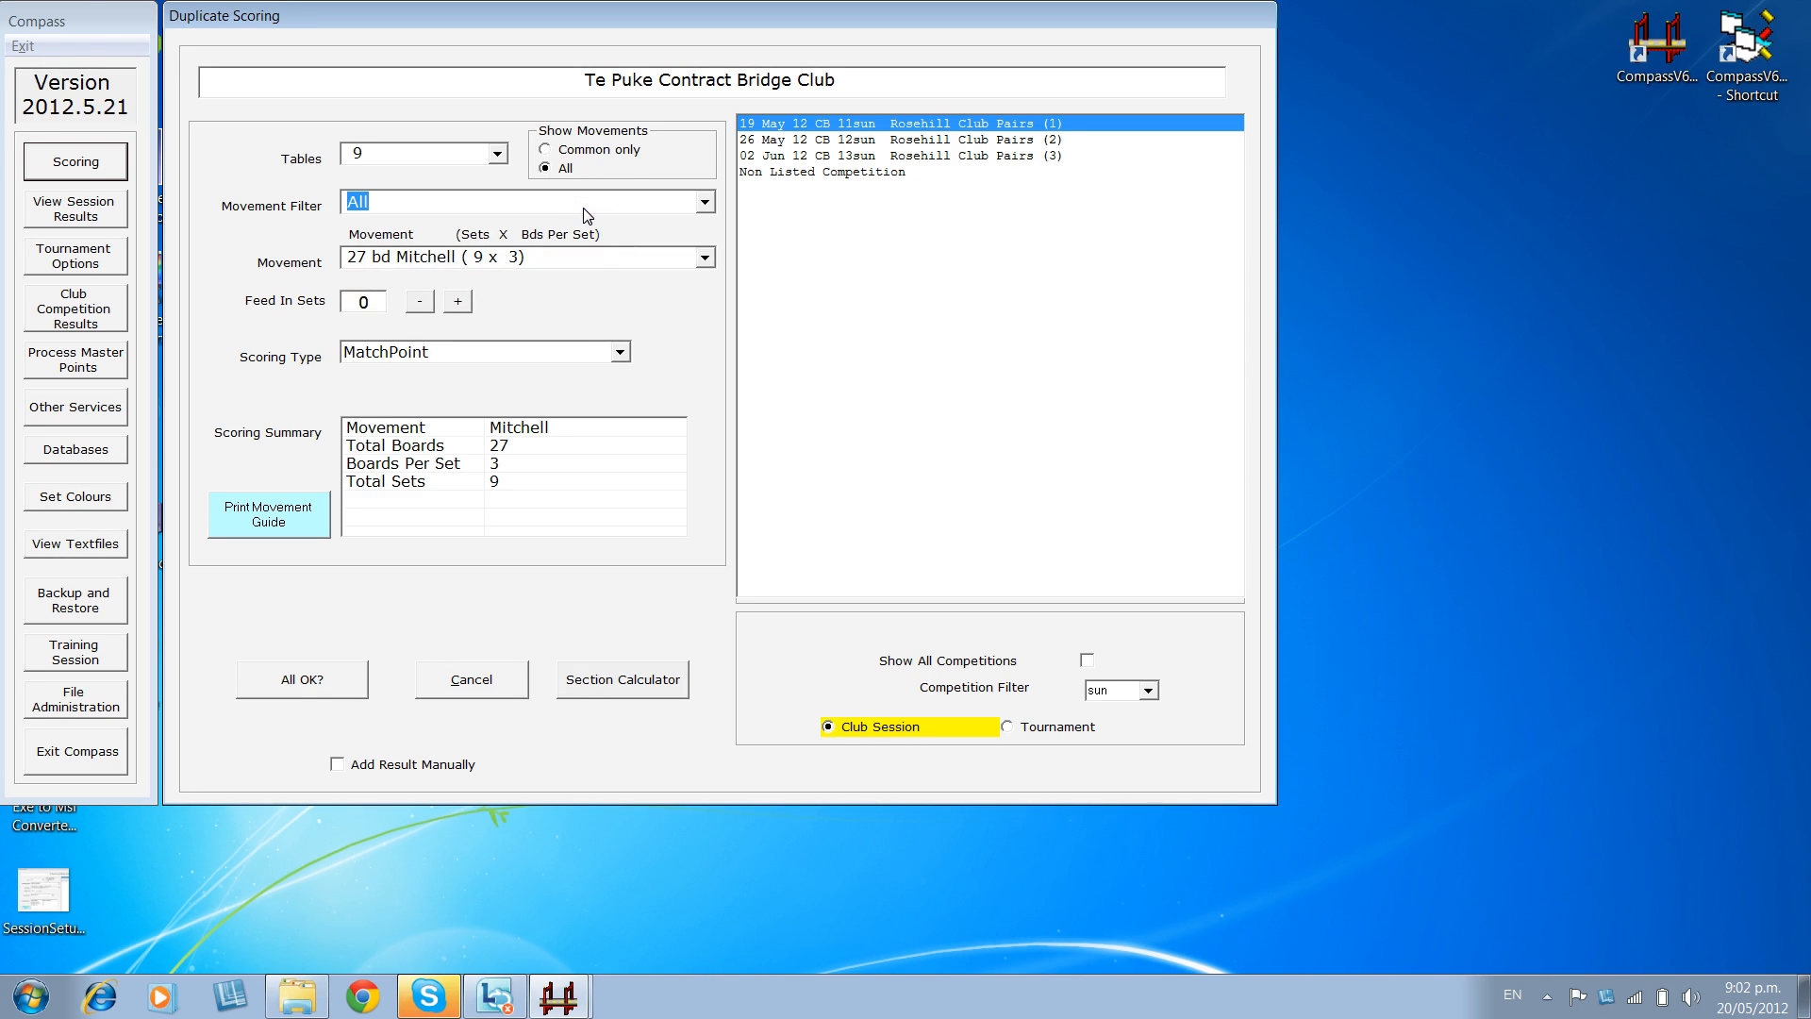
Limit the movements shown to common only and choose the 24 bd Pivot (8 x 3) movement.
click(706, 260)
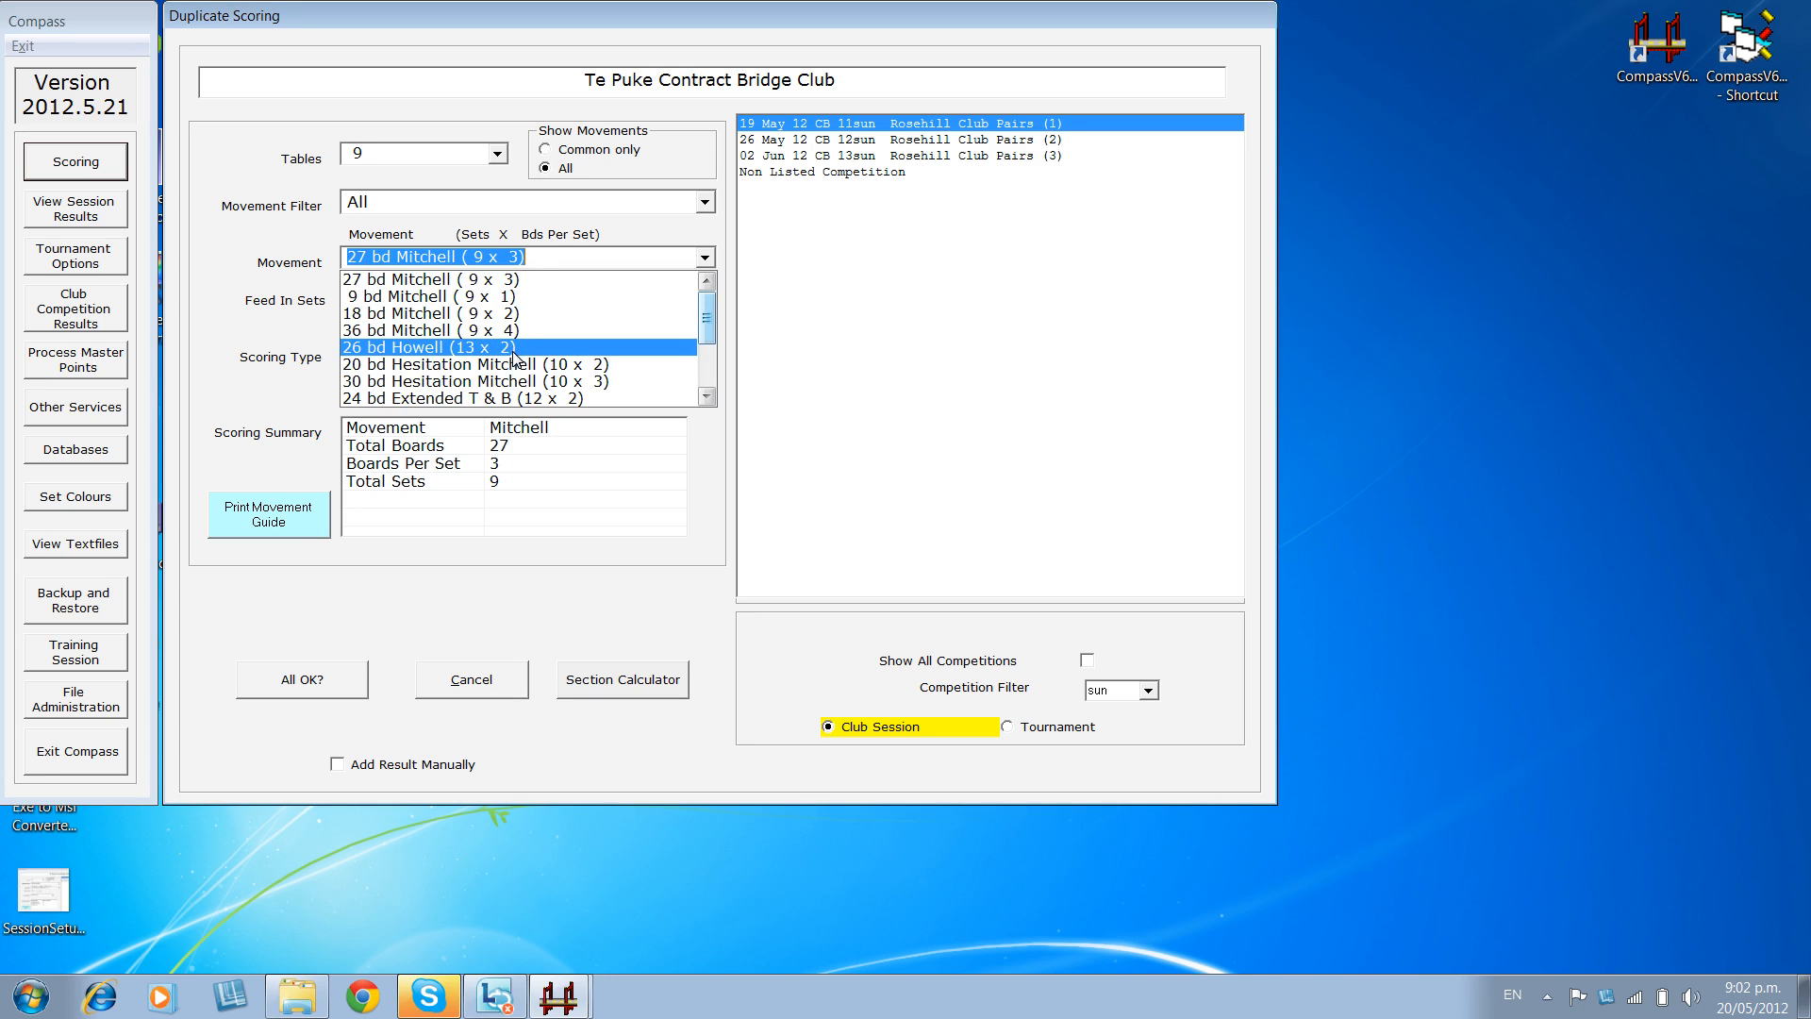
click(546, 154)
click(546, 150)
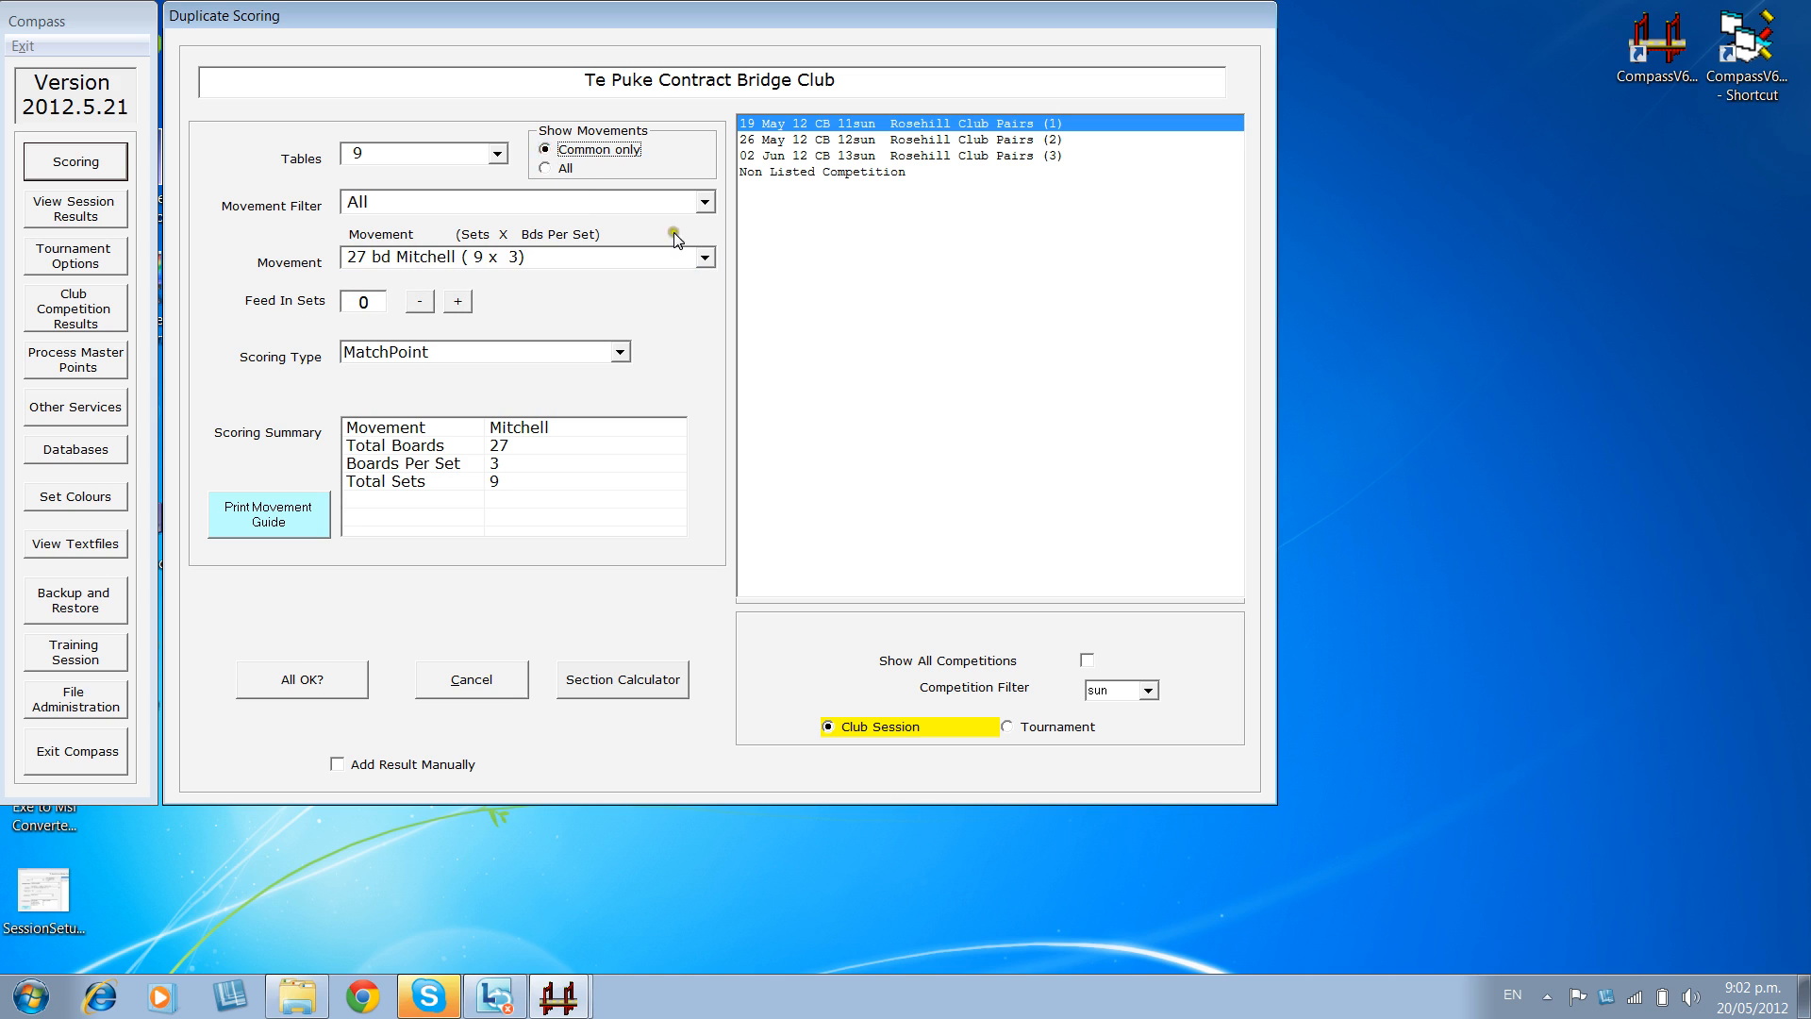
click(707, 260)
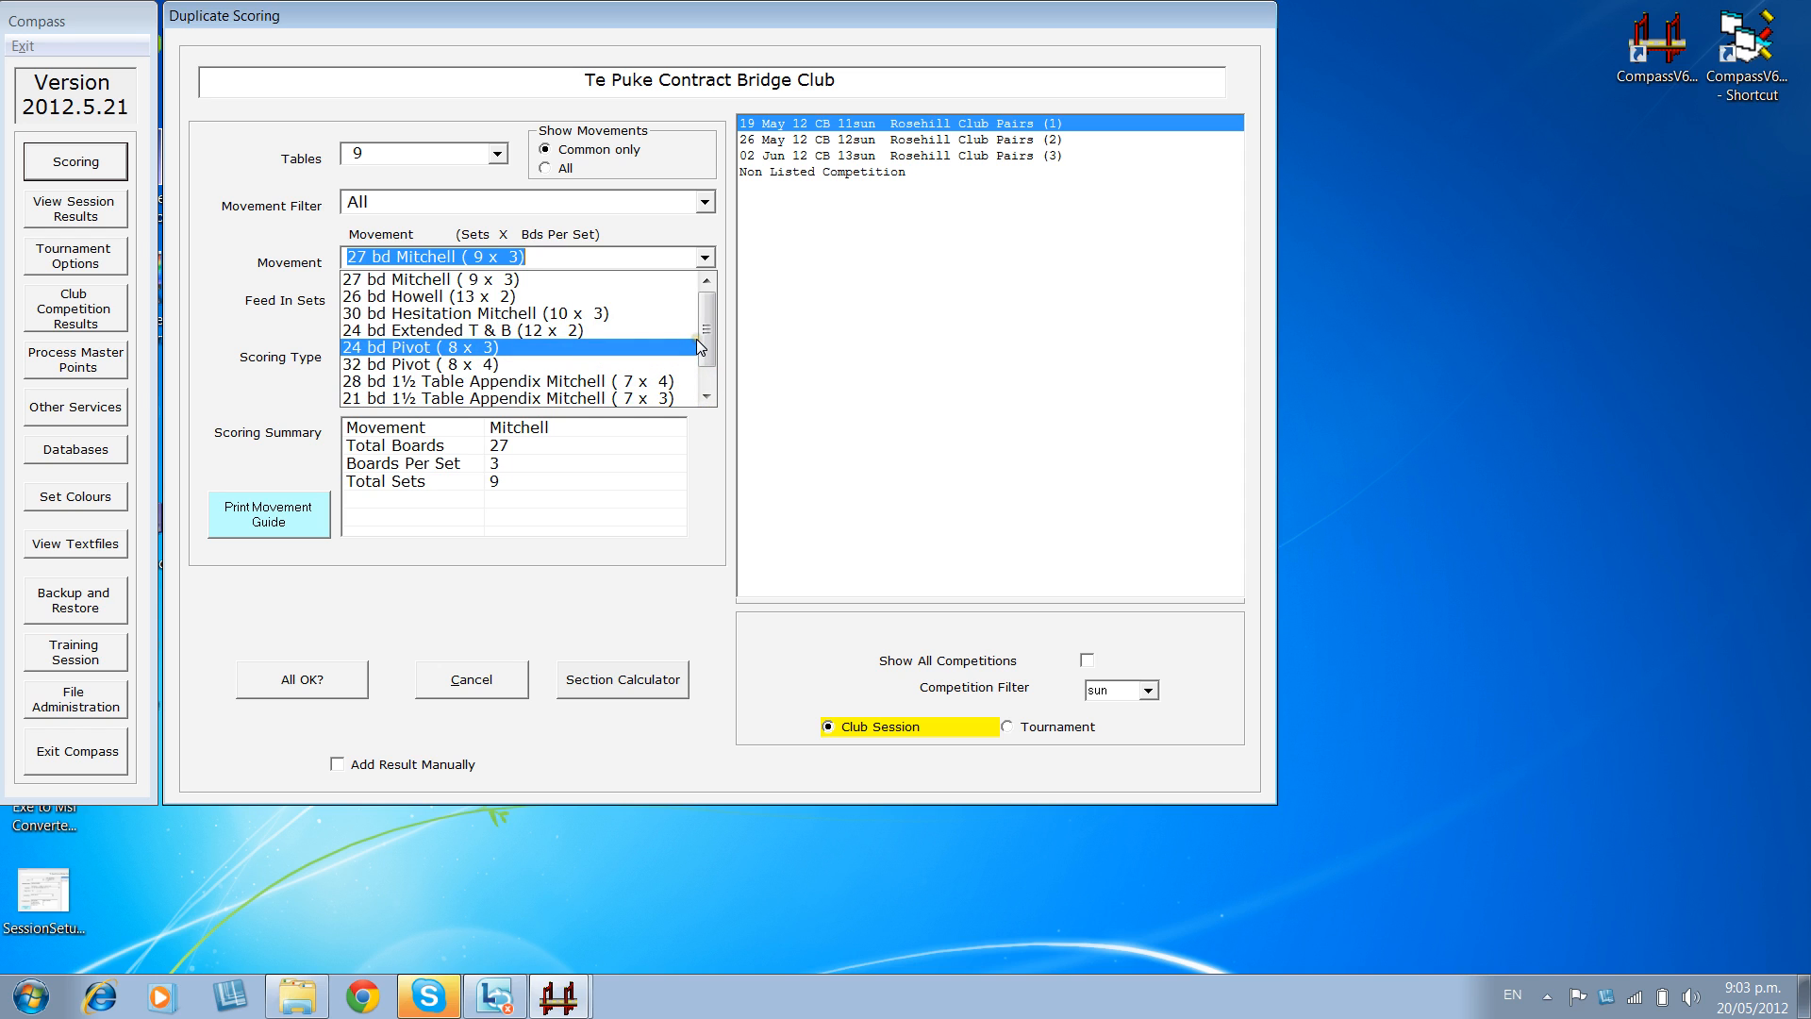
scroll(700, 338, down, 1)
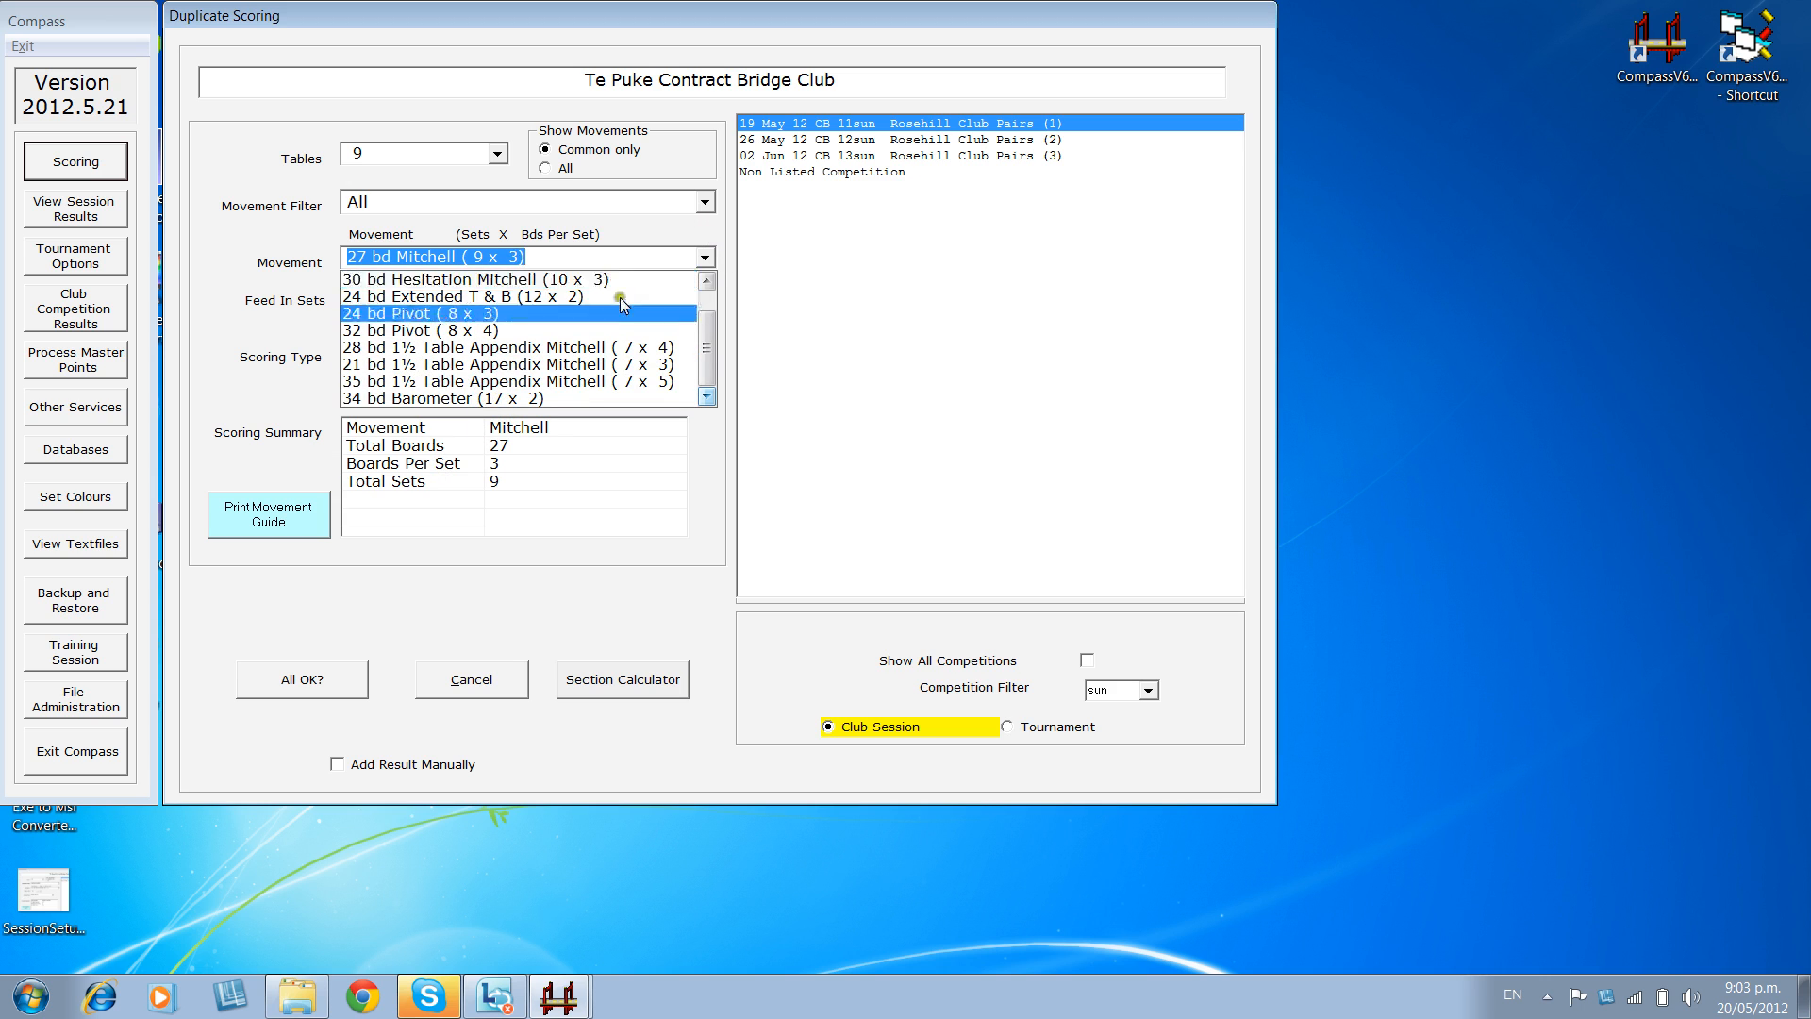
click(466, 319)
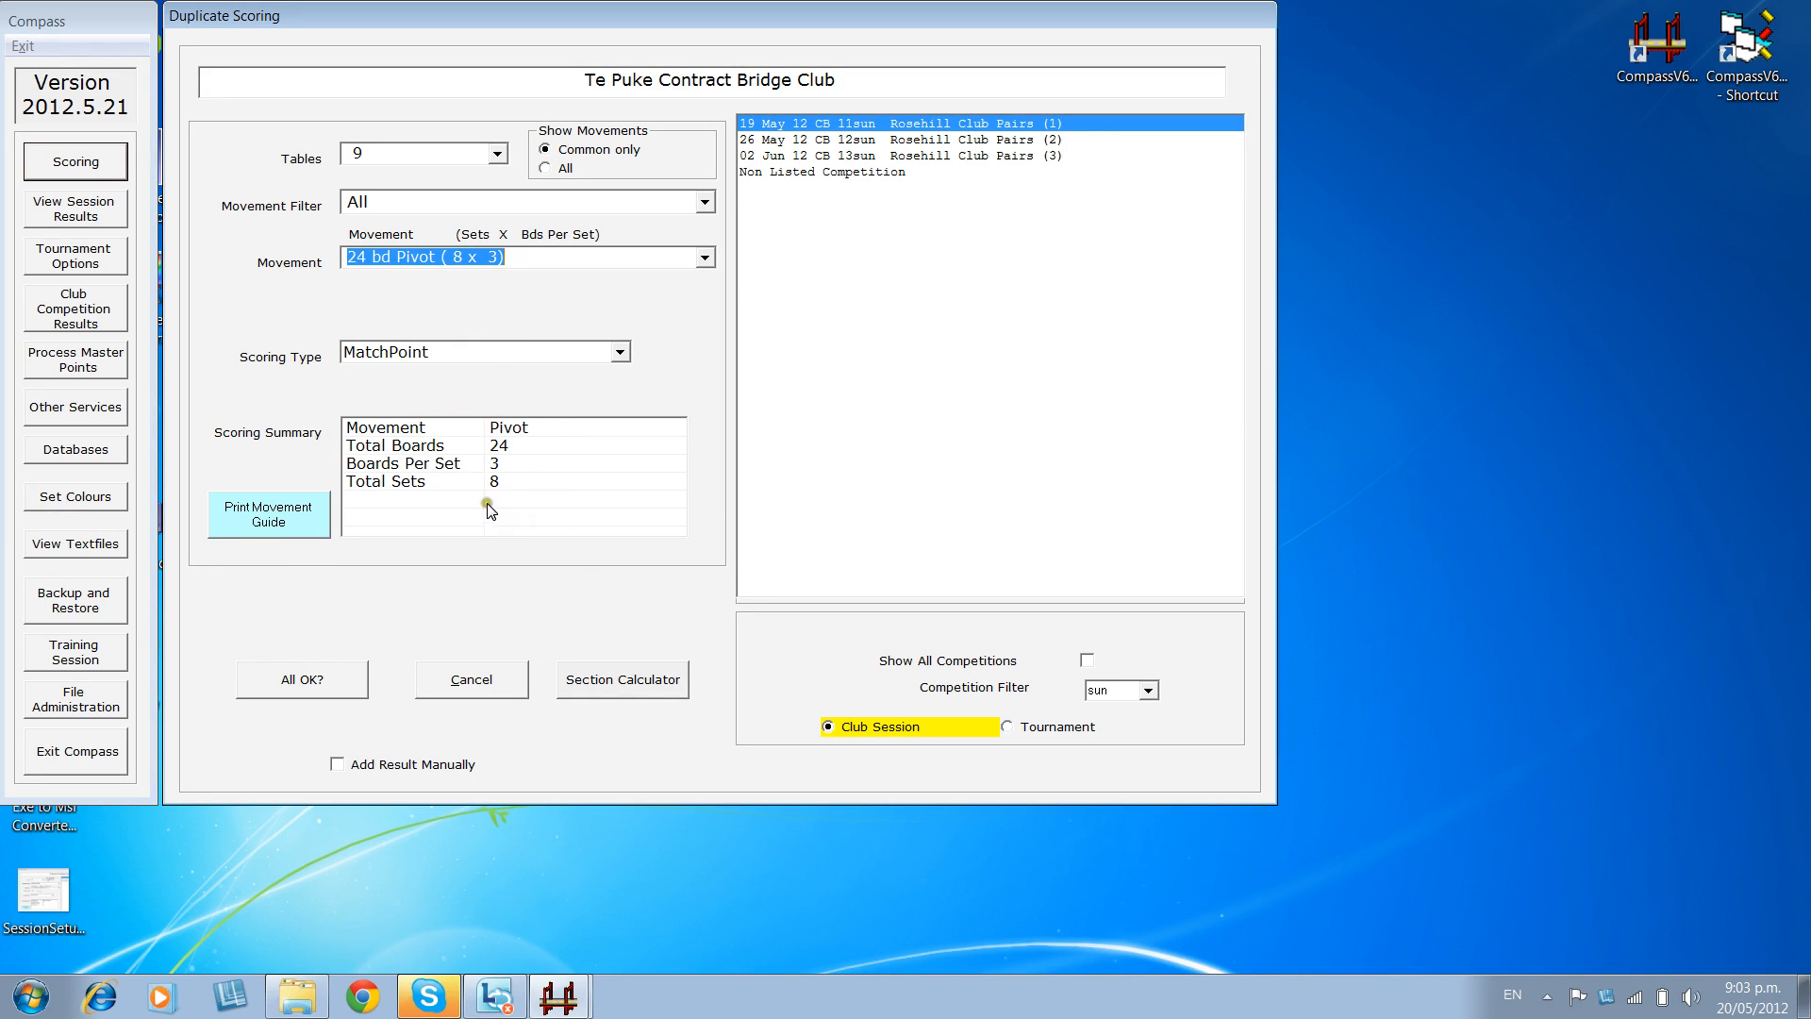
Print the movement guide to CompassV6.pdf in Documents, directly overwriting the existing file.
click(279, 521)
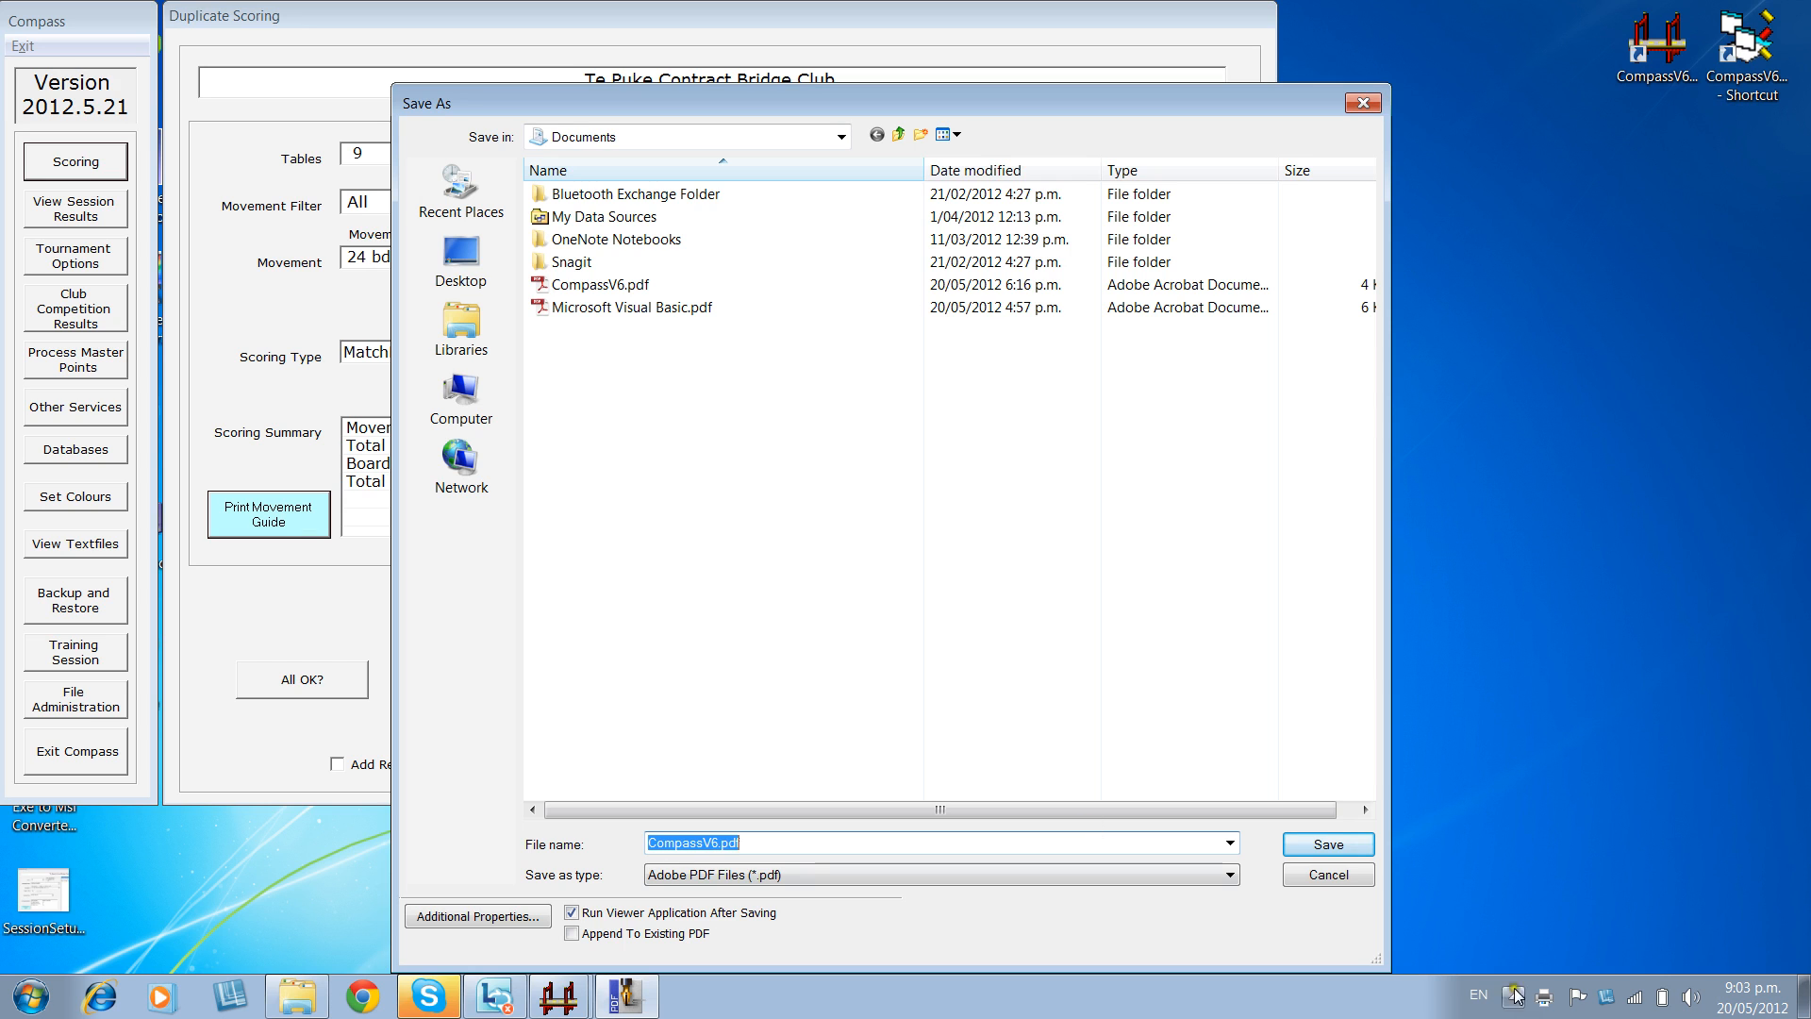
click(1337, 846)
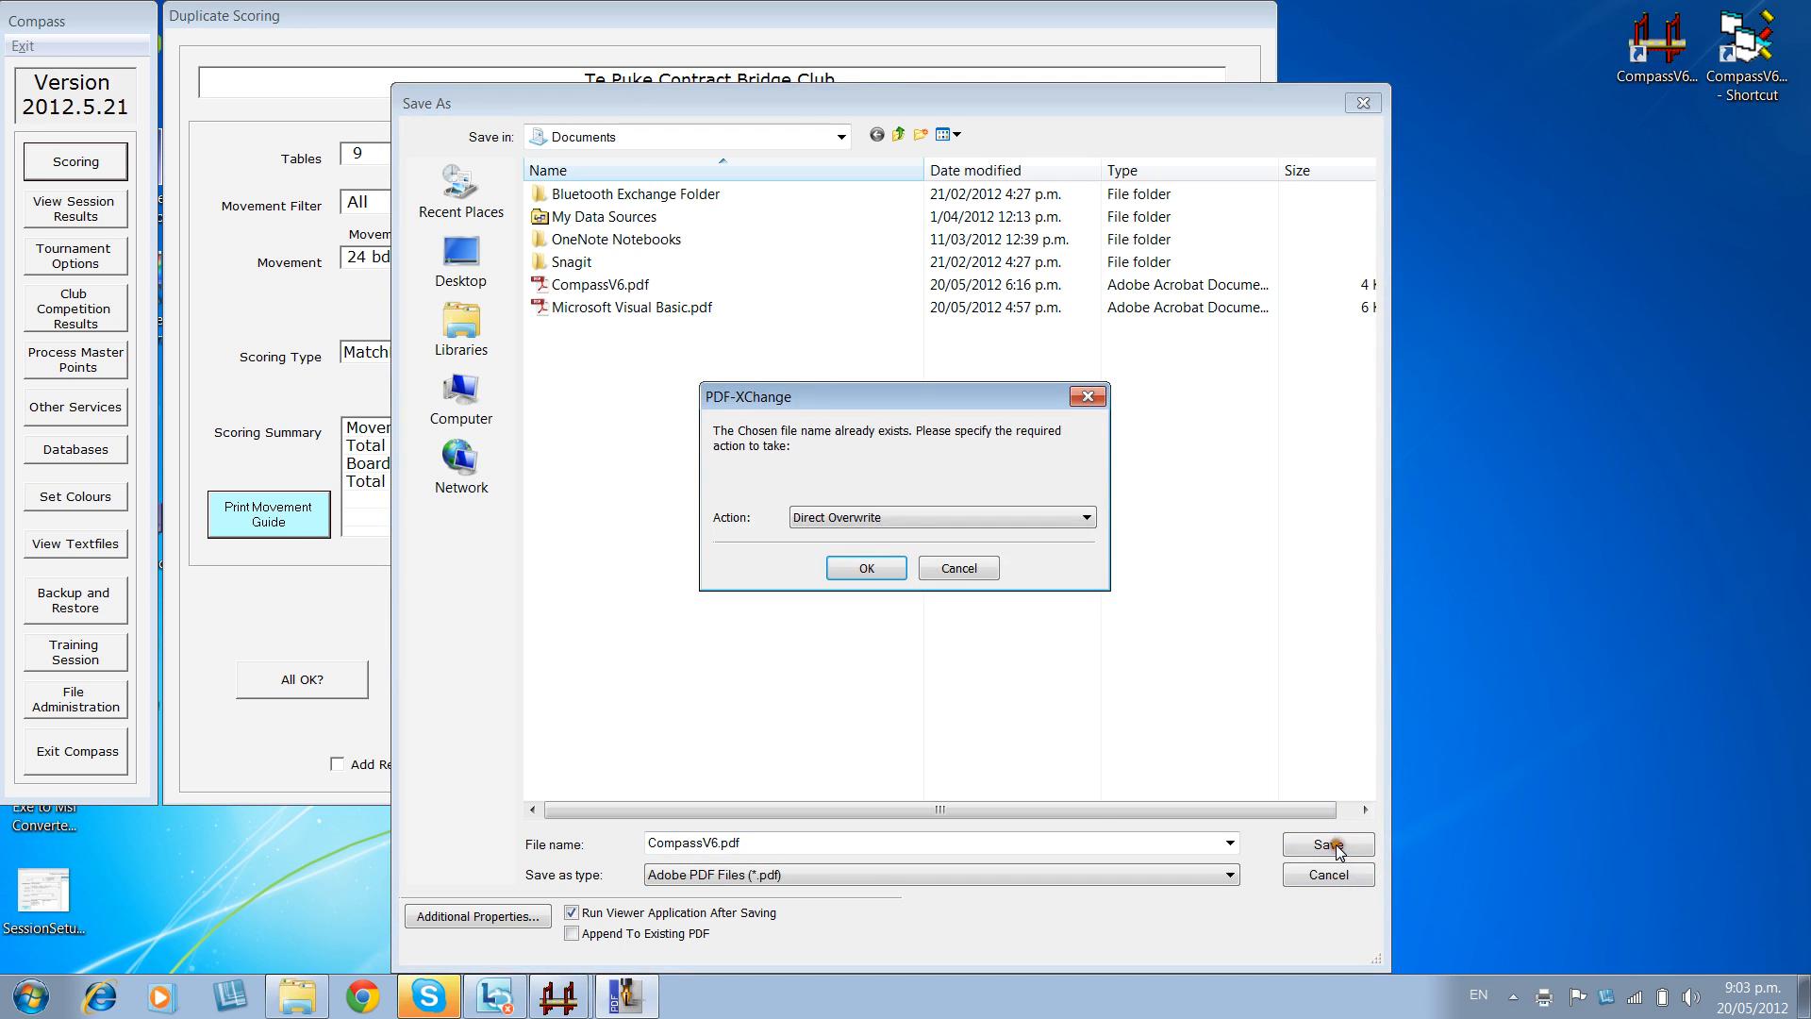
click(863, 570)
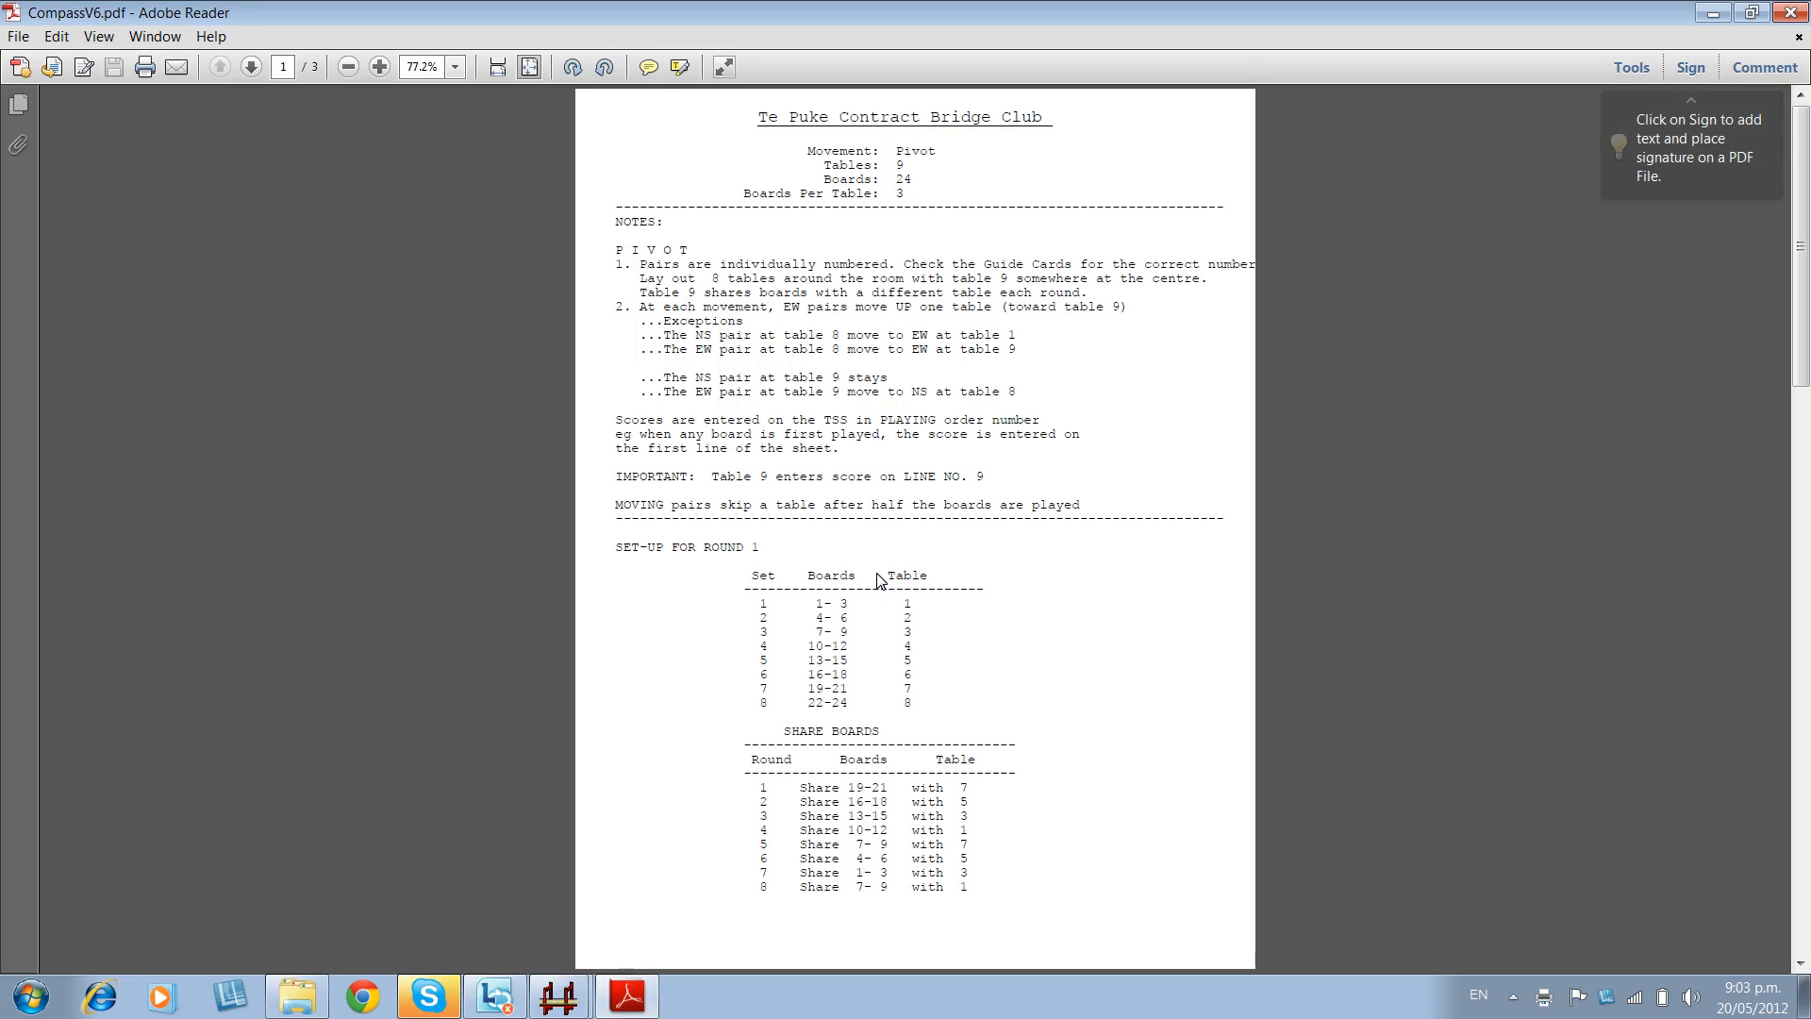
Examine the Pivot movement guide's notes, round 1 set-up and table cards in the PDF, and close it.
click(1752, 12)
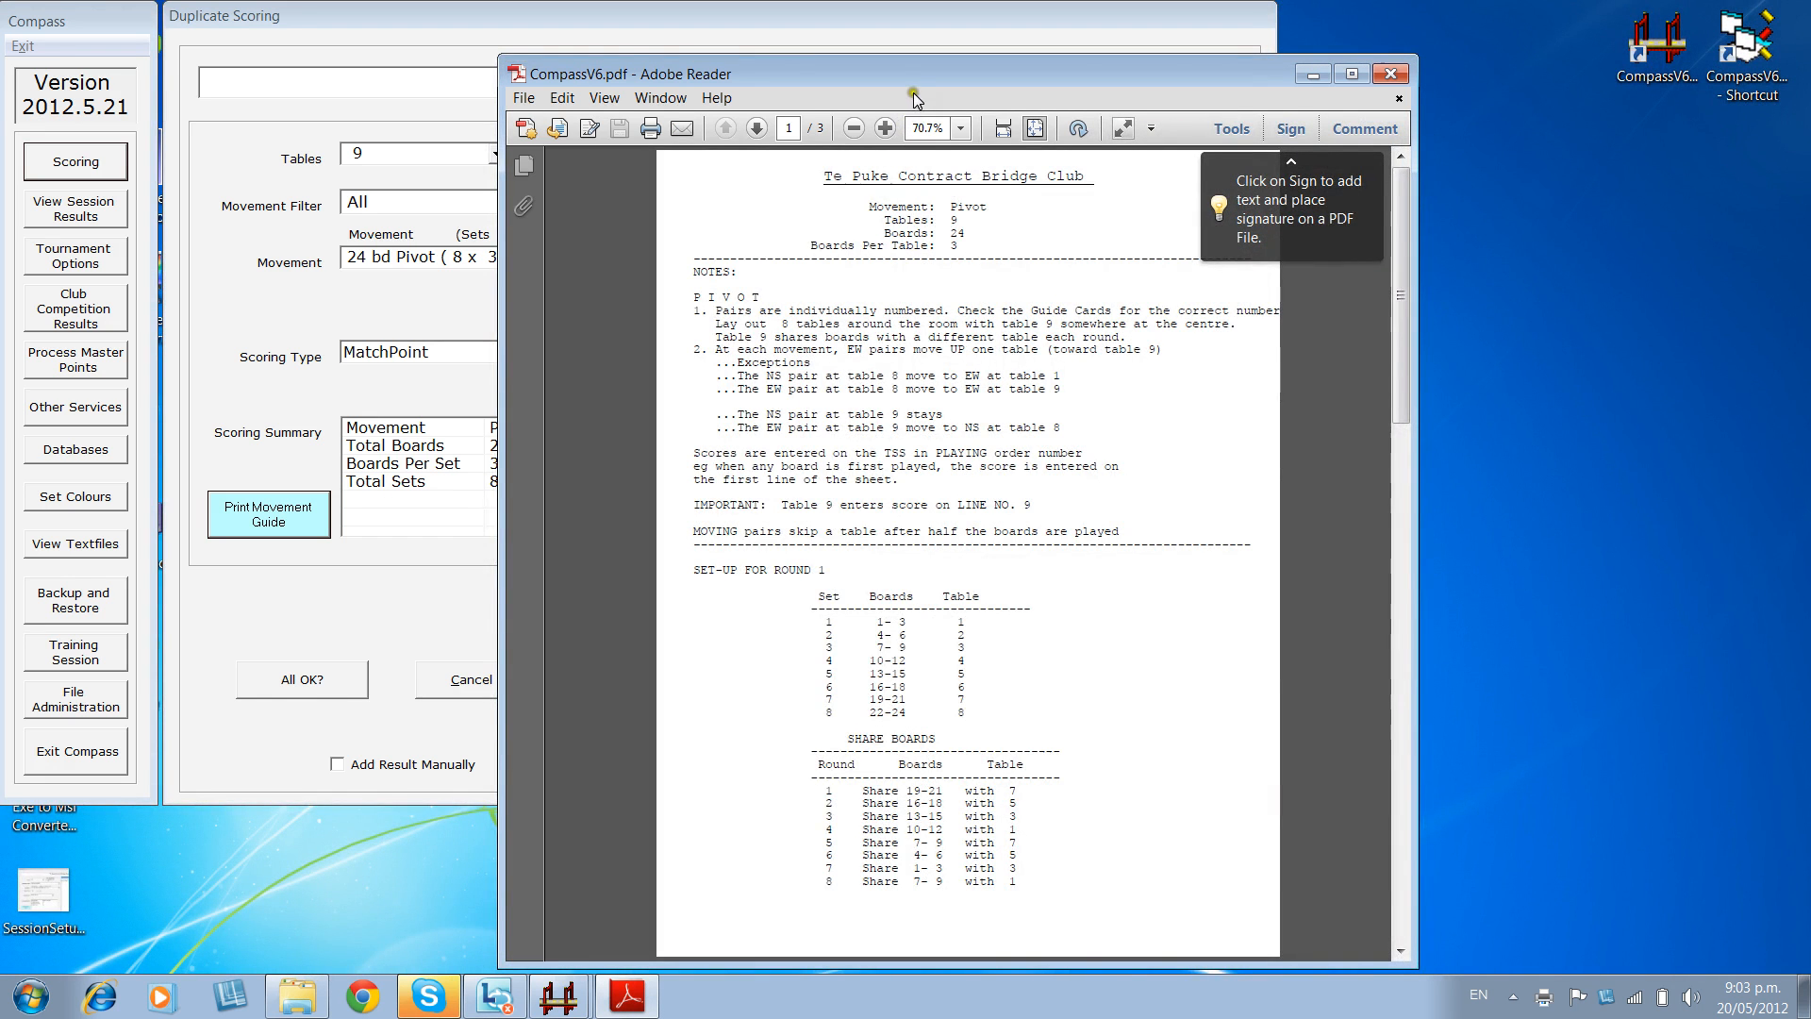
drag(913, 75, 593, 57)
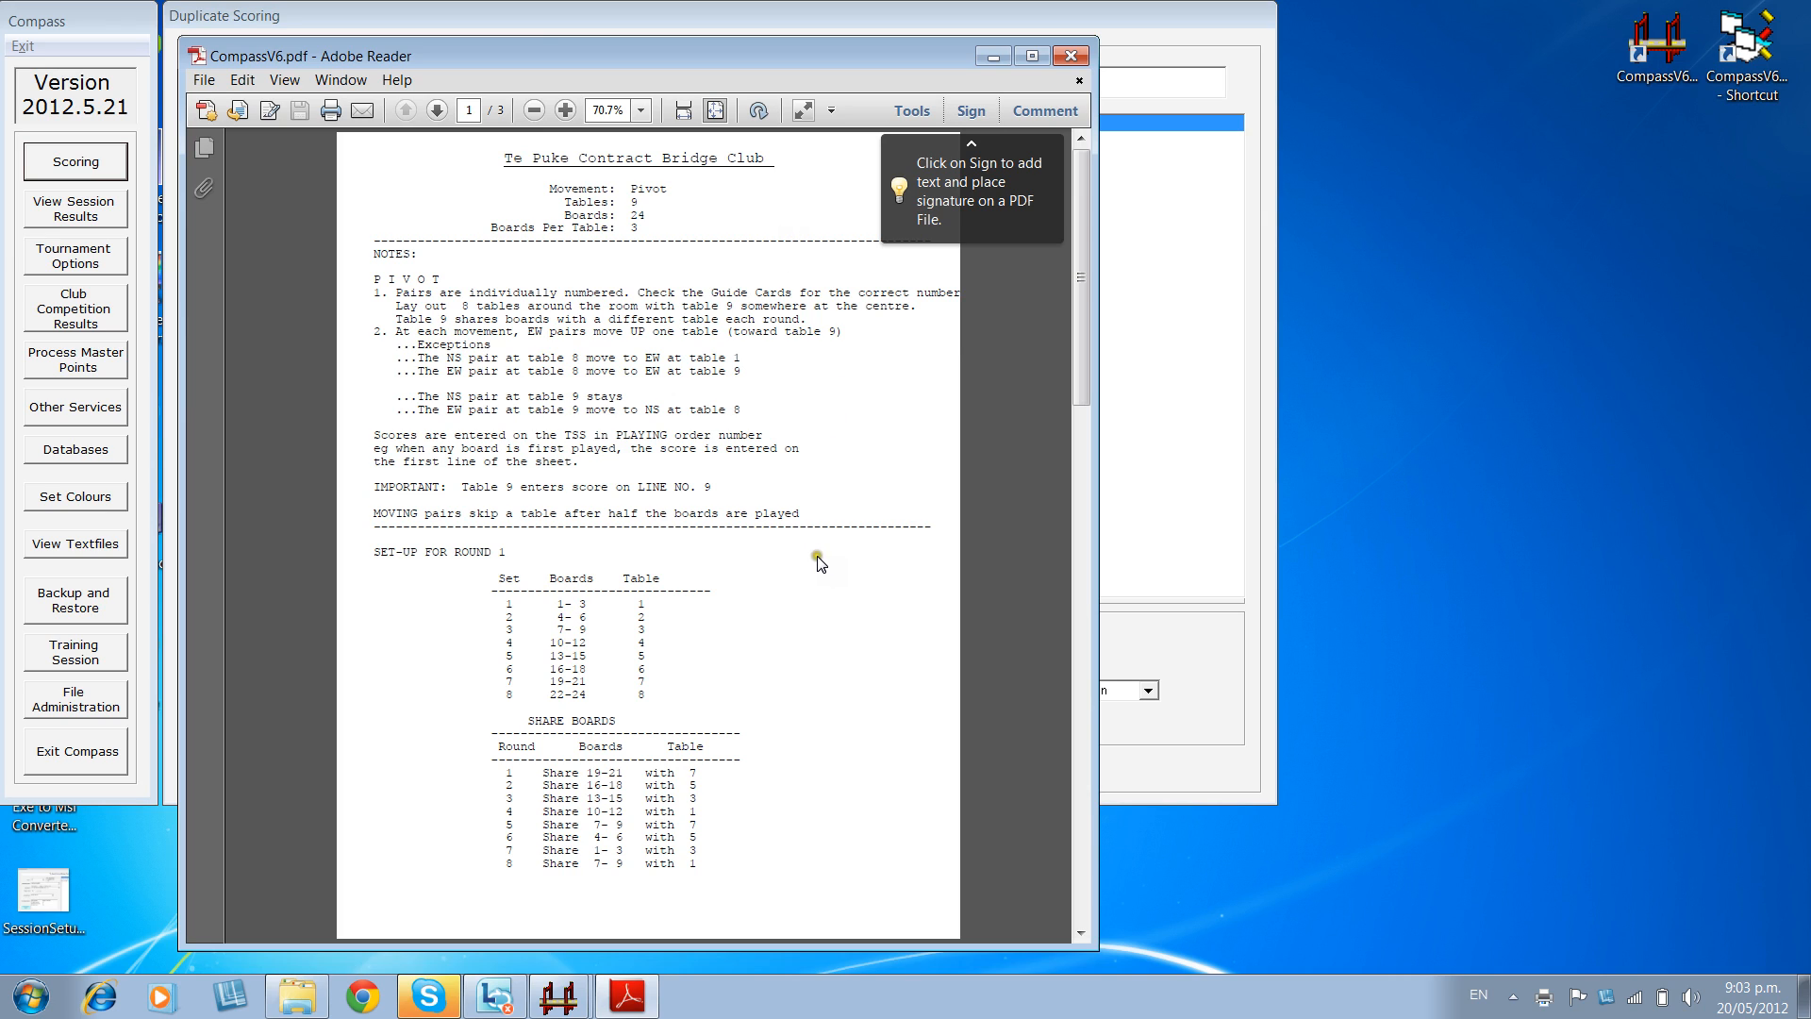
scroll(745, 550, down, 5)
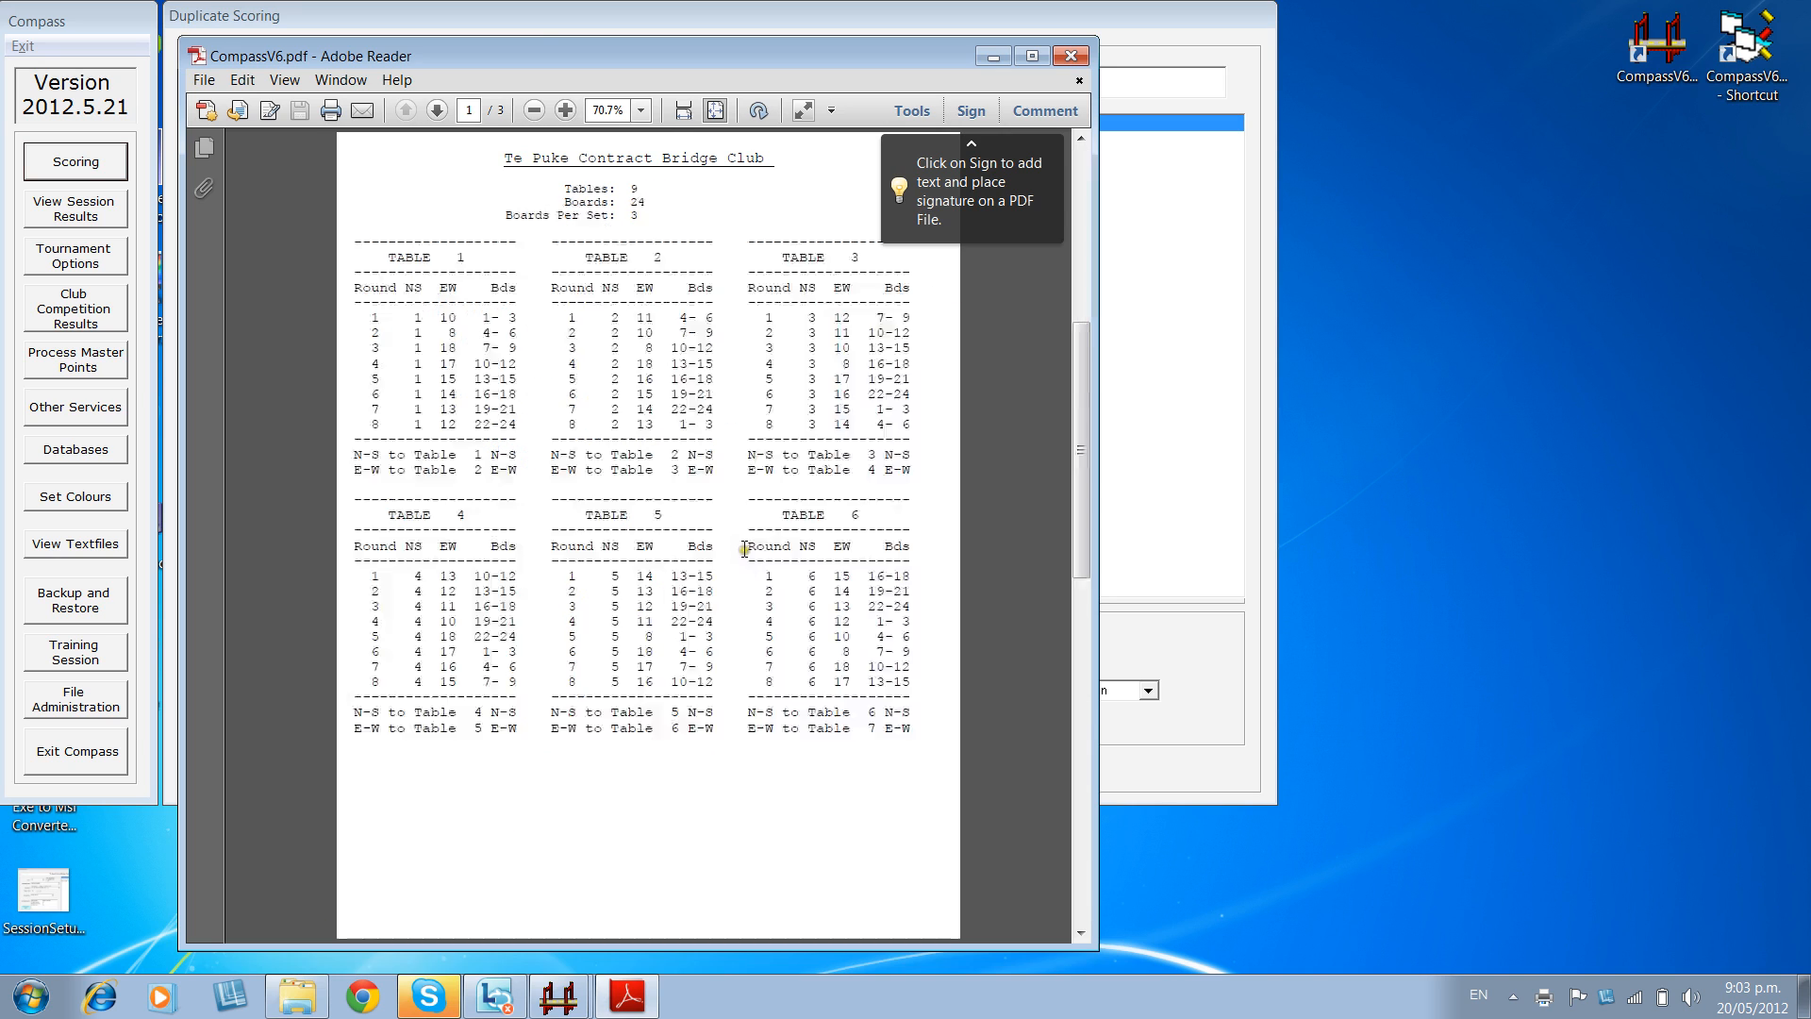
scroll(744, 550, up, 5)
scroll(744, 550, down, 5)
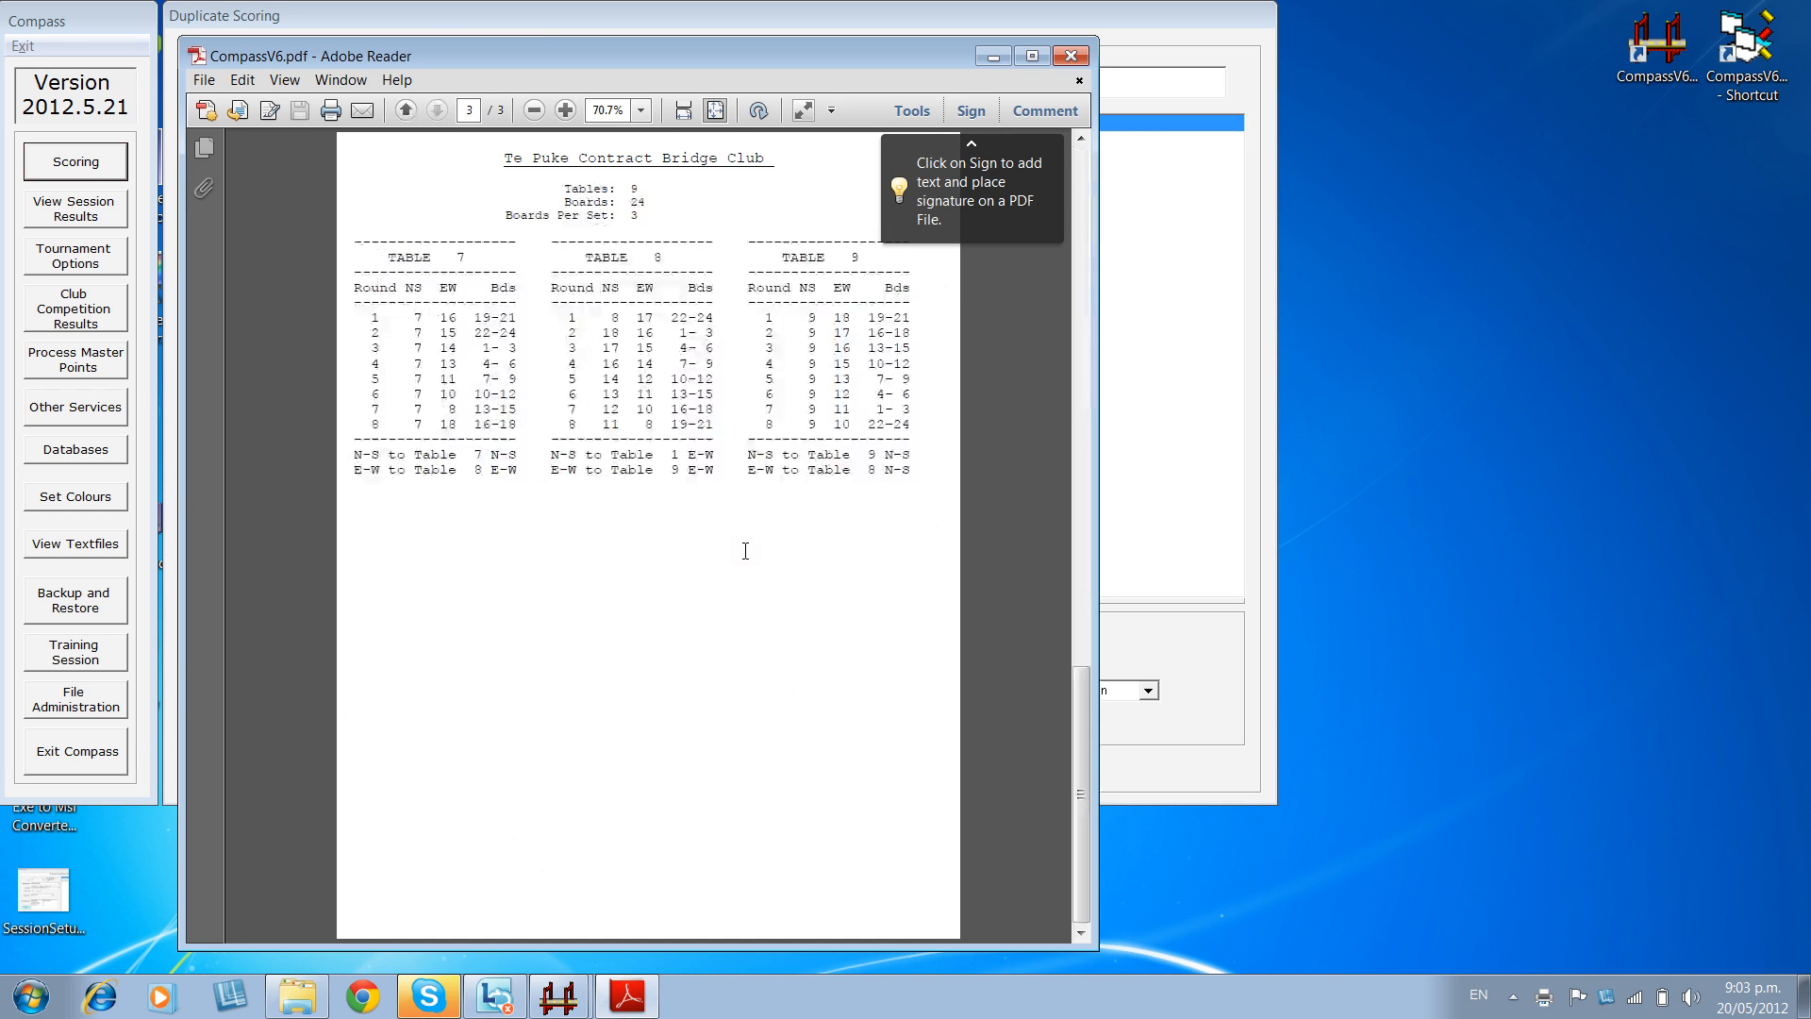
scroll(744, 550, up, 5)
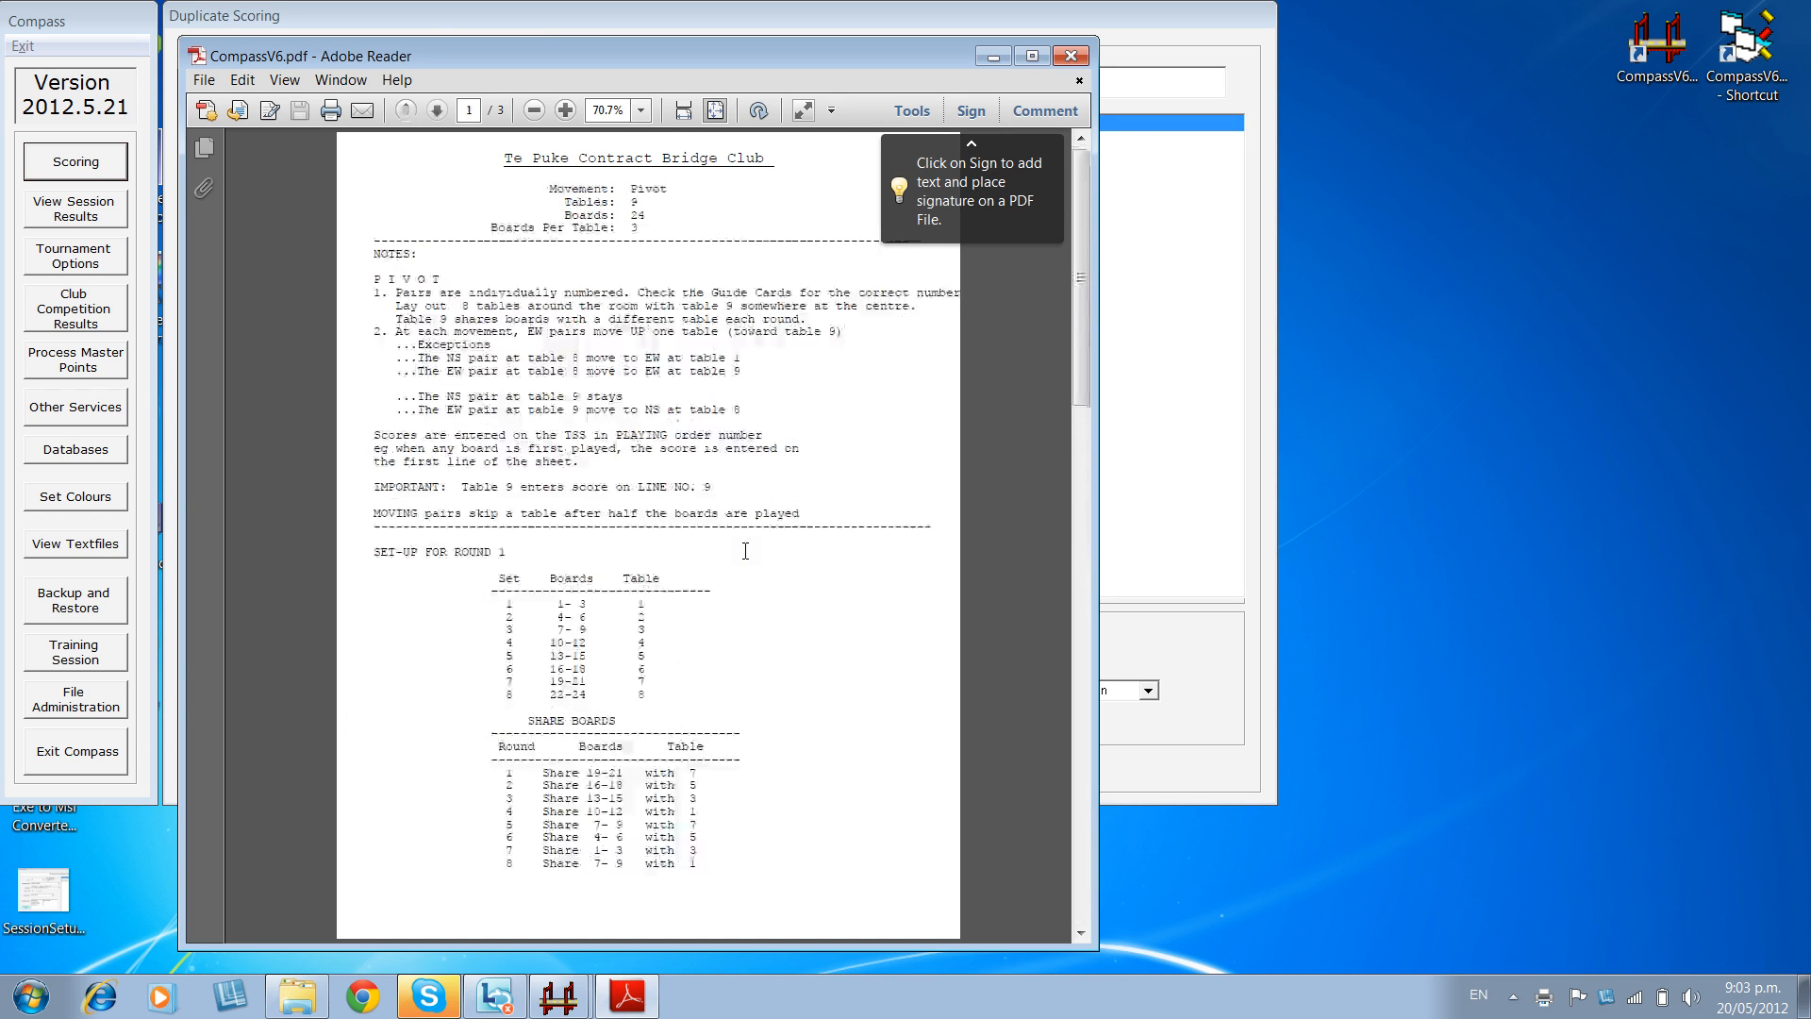
scroll(744, 550, down, 5)
scroll(744, 550, up, 5)
scroll(744, 550, down, 5)
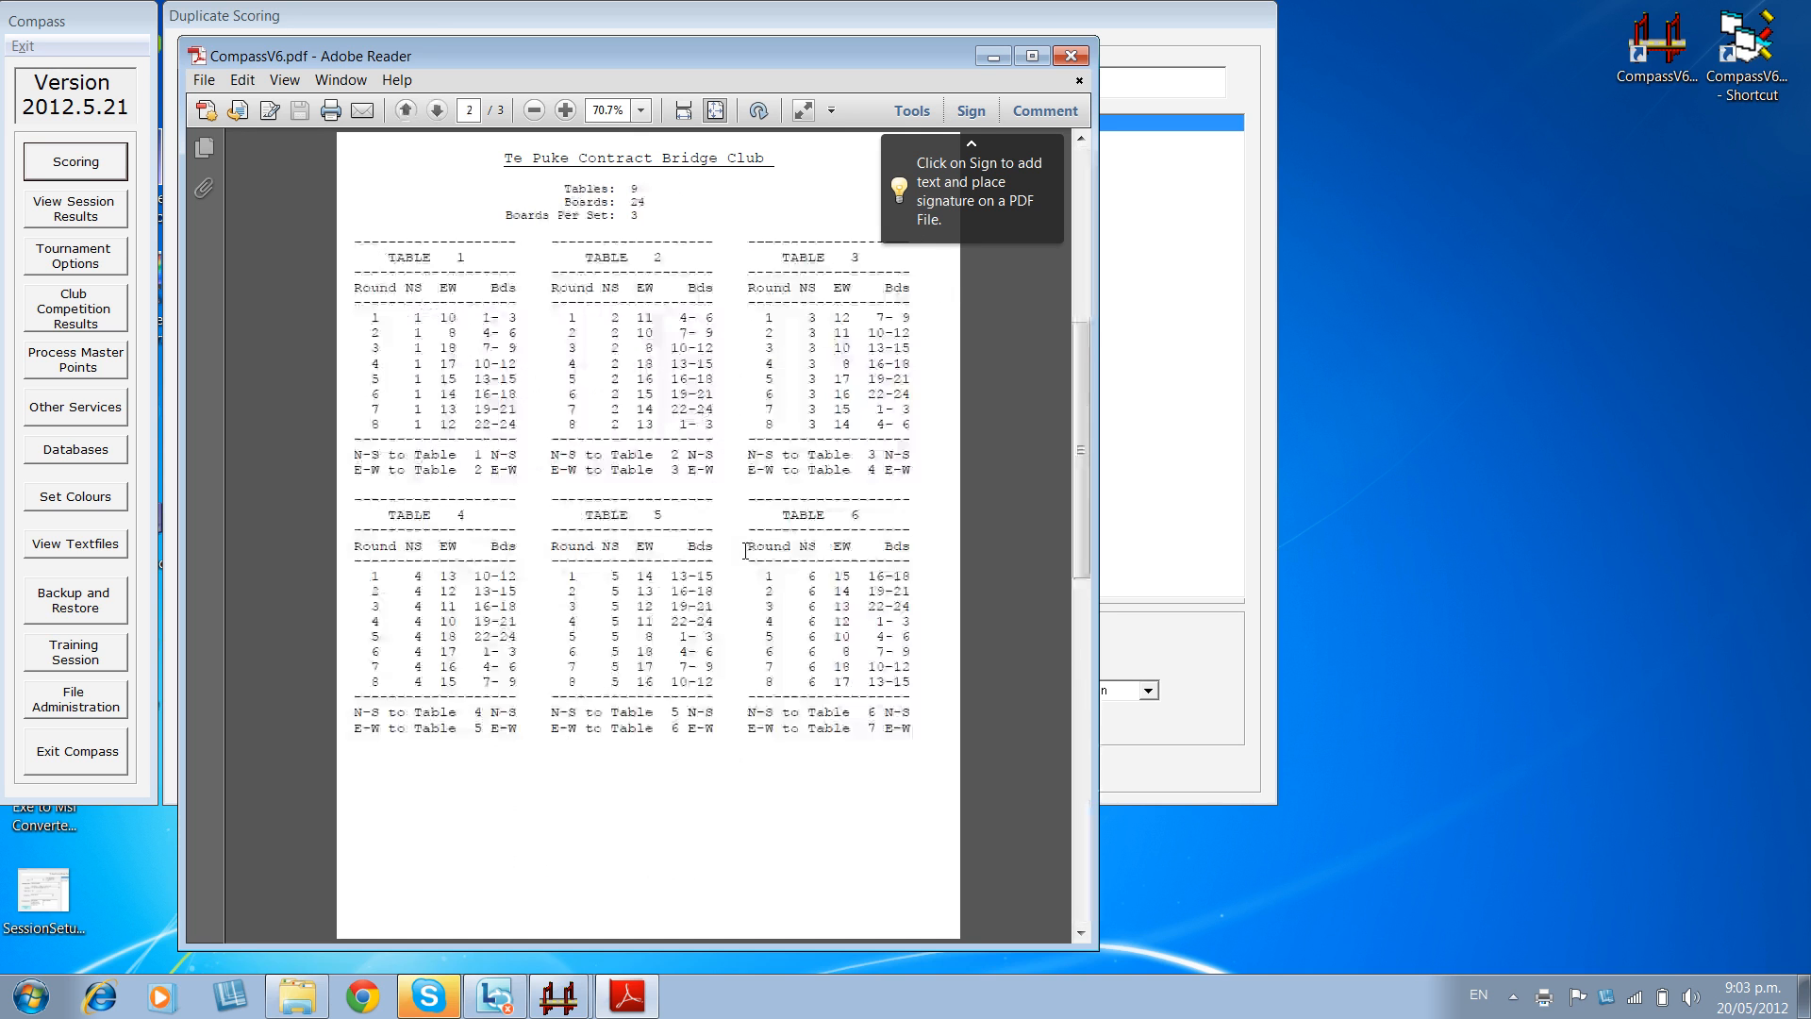
scroll(745, 550, up, 5)
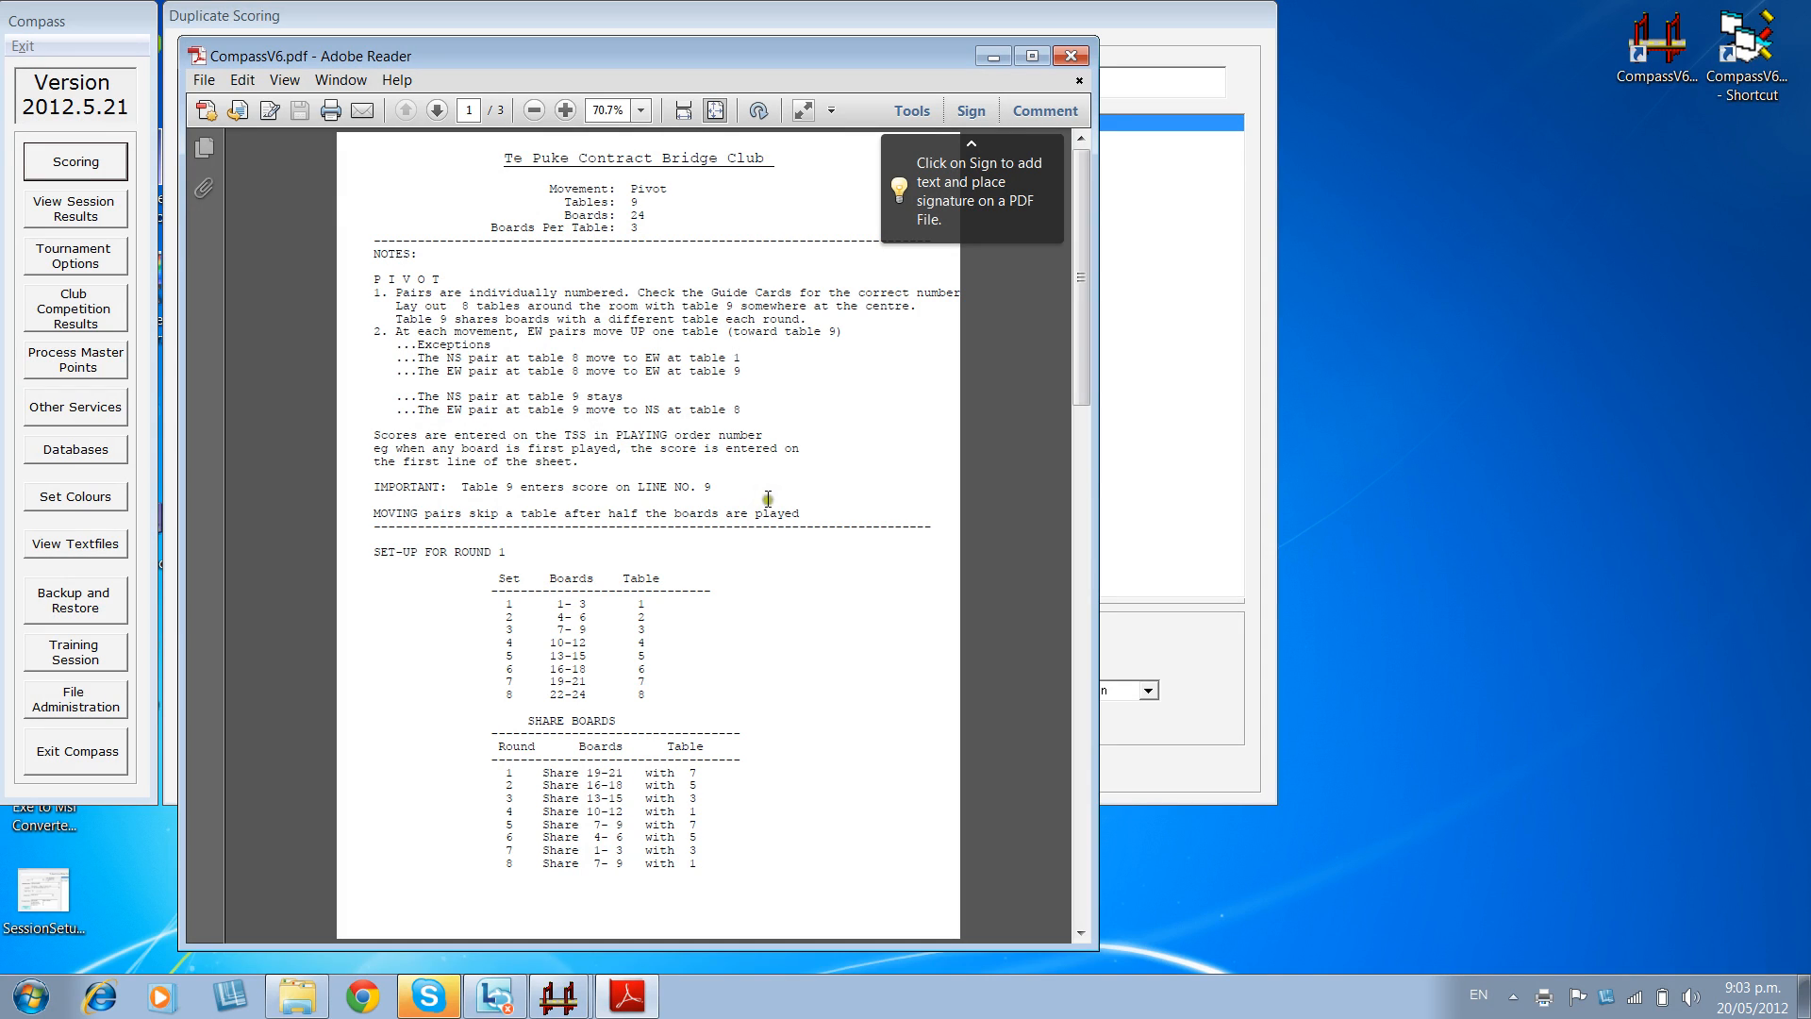
click(1071, 58)
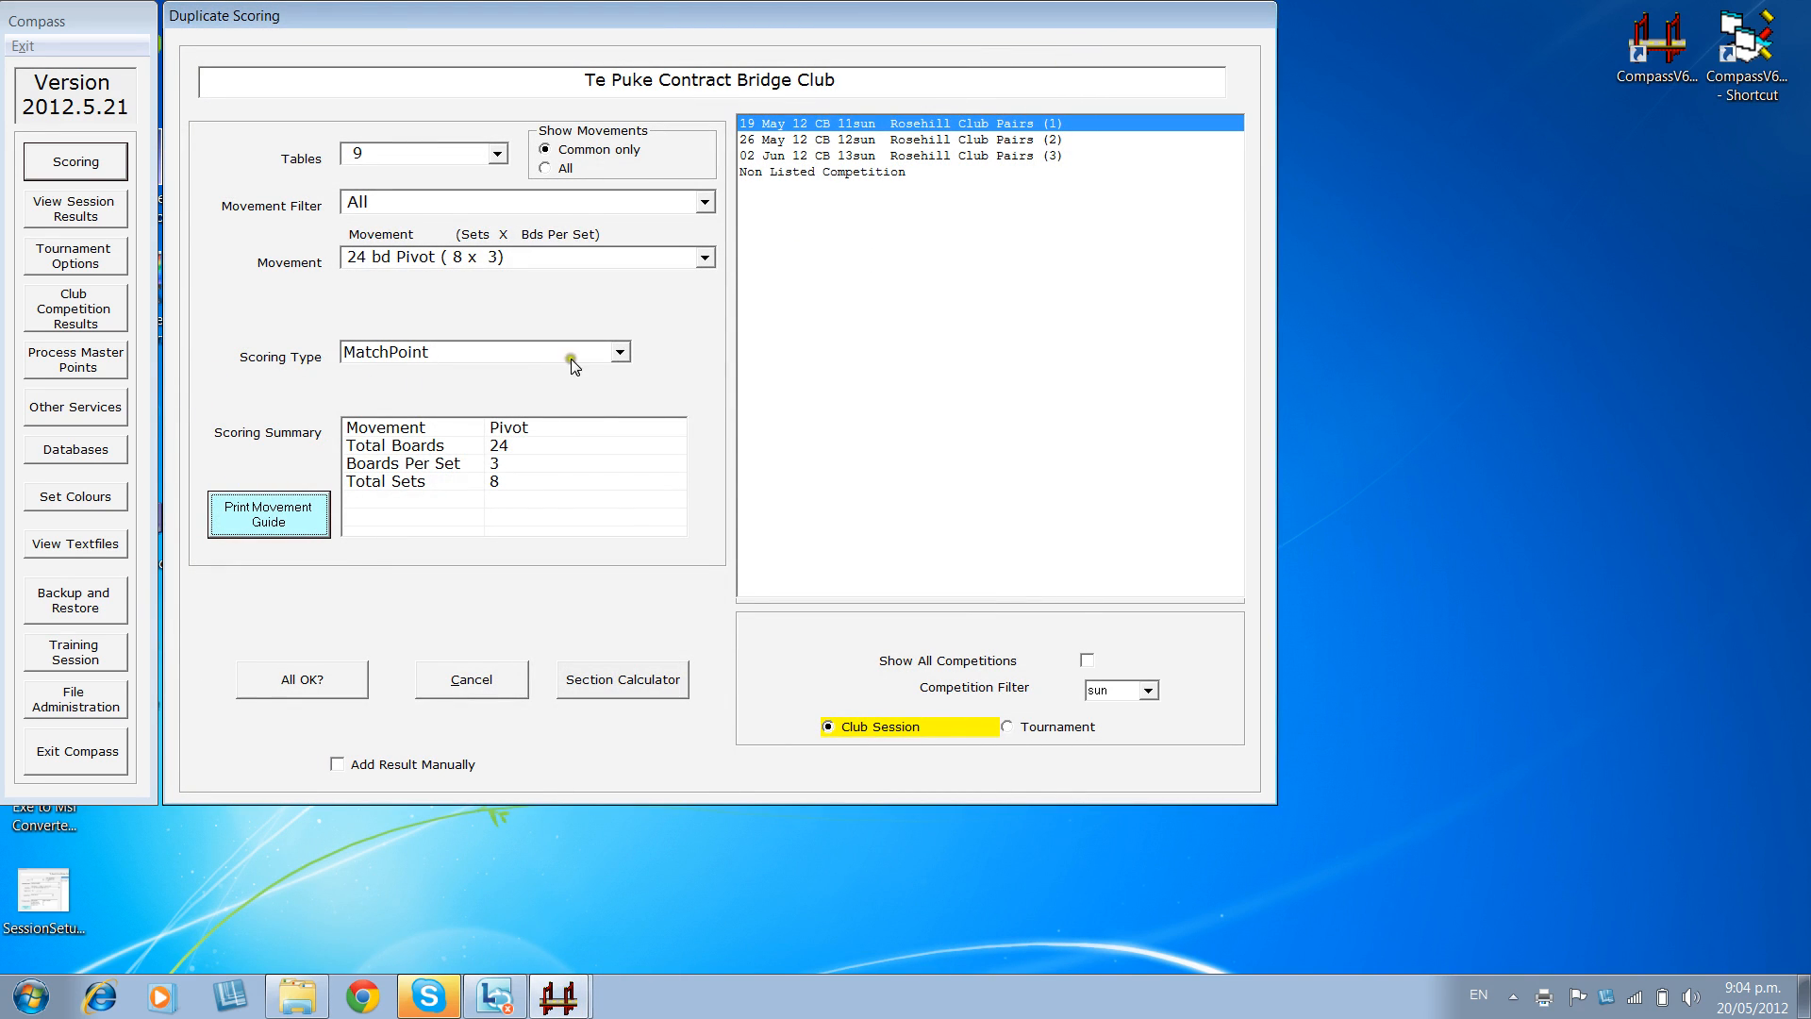
Review the available scoring types and select MatchPoint for the session.
click(621, 351)
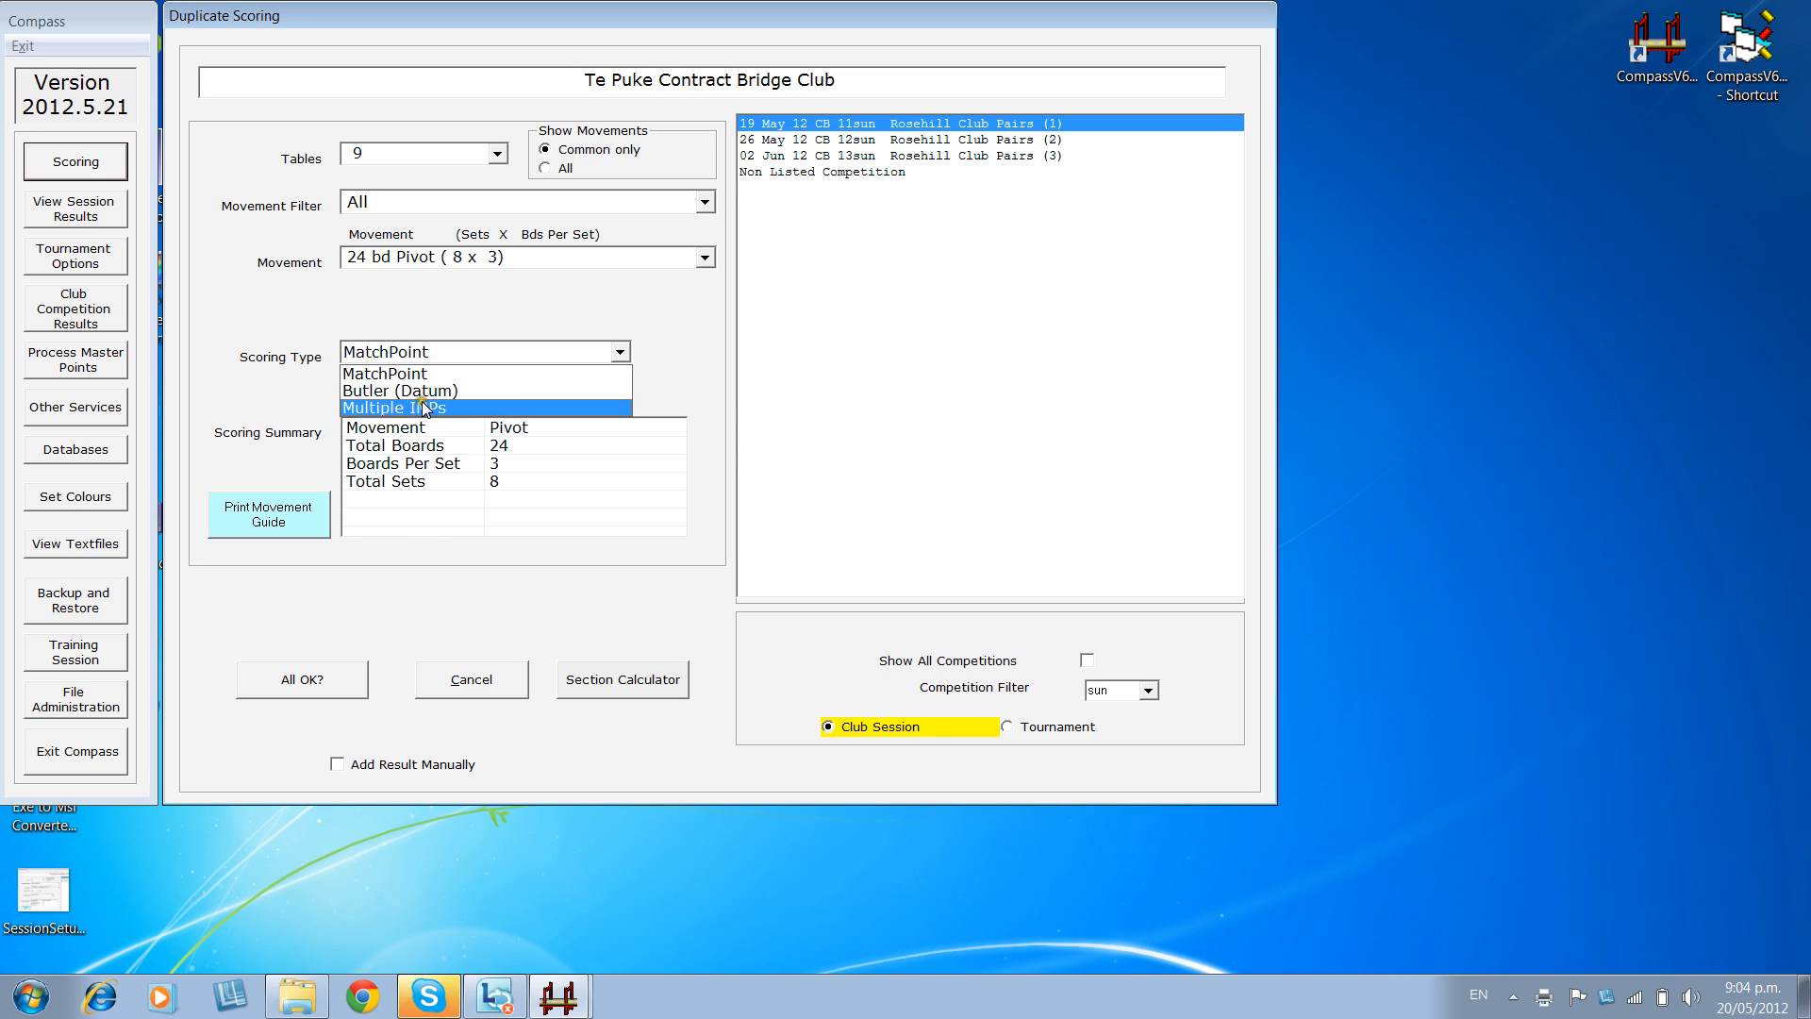
click(444, 349)
click(619, 352)
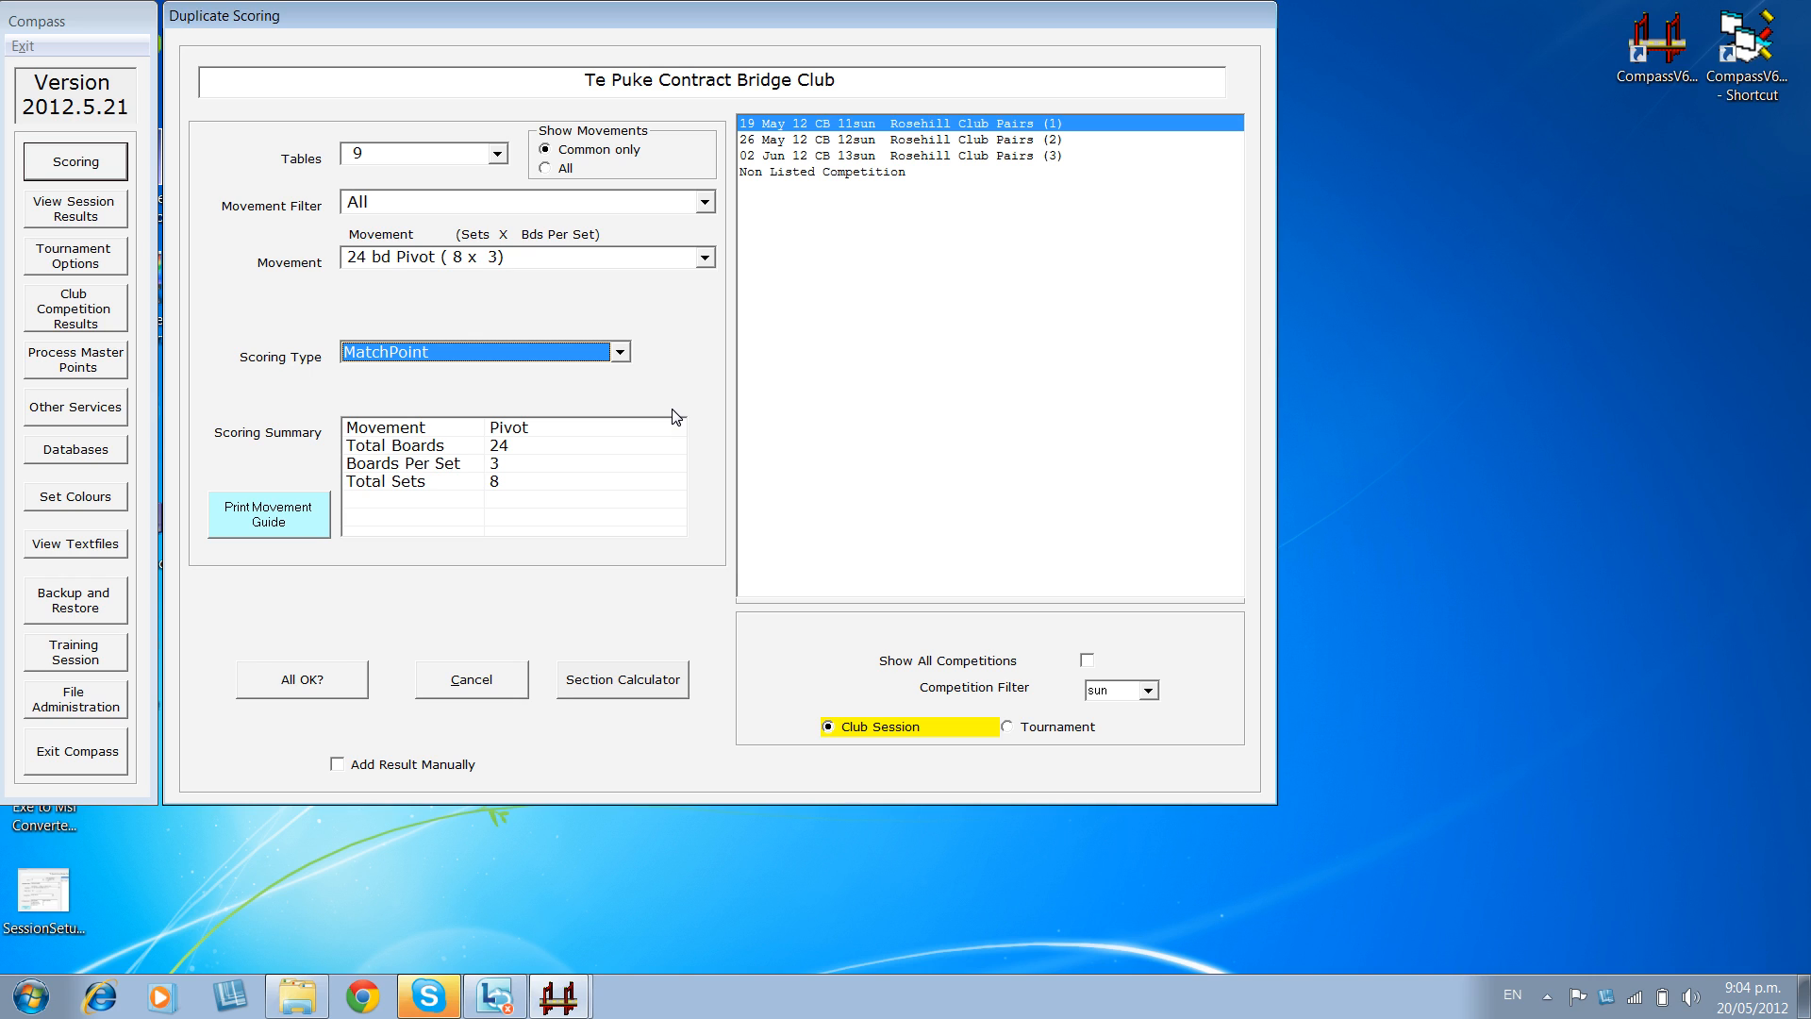
click(620, 352)
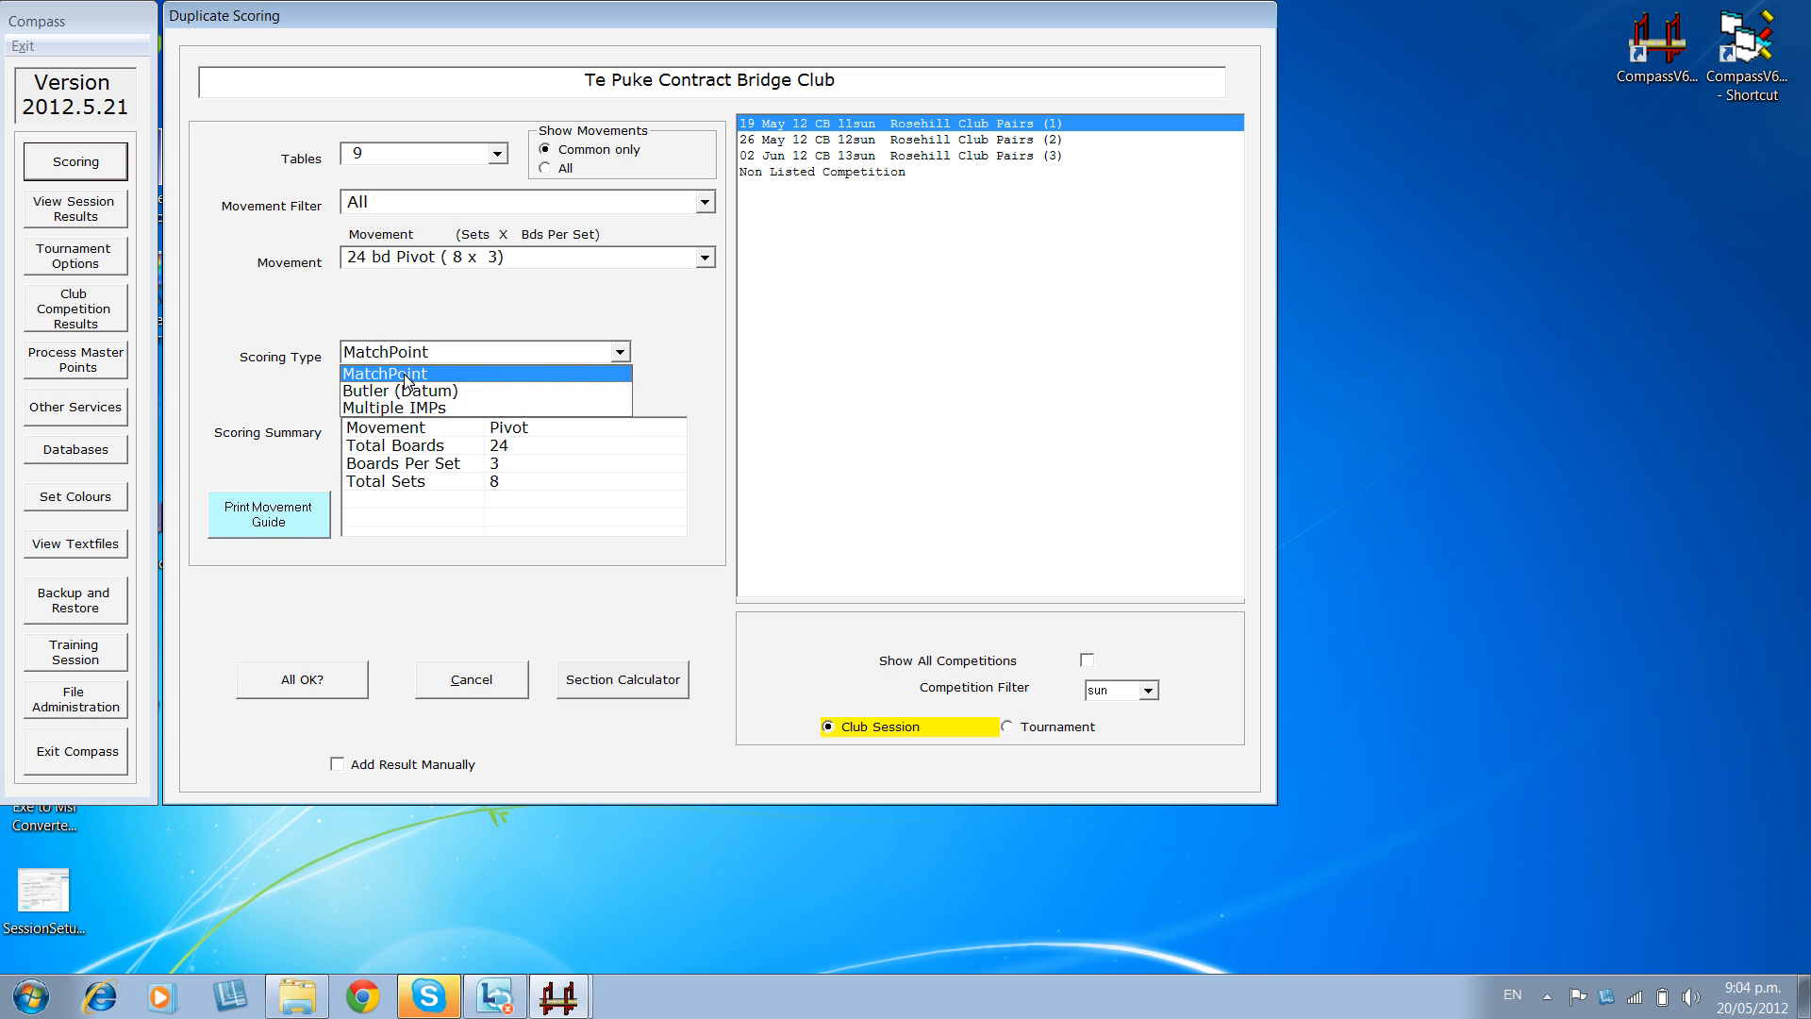
click(407, 381)
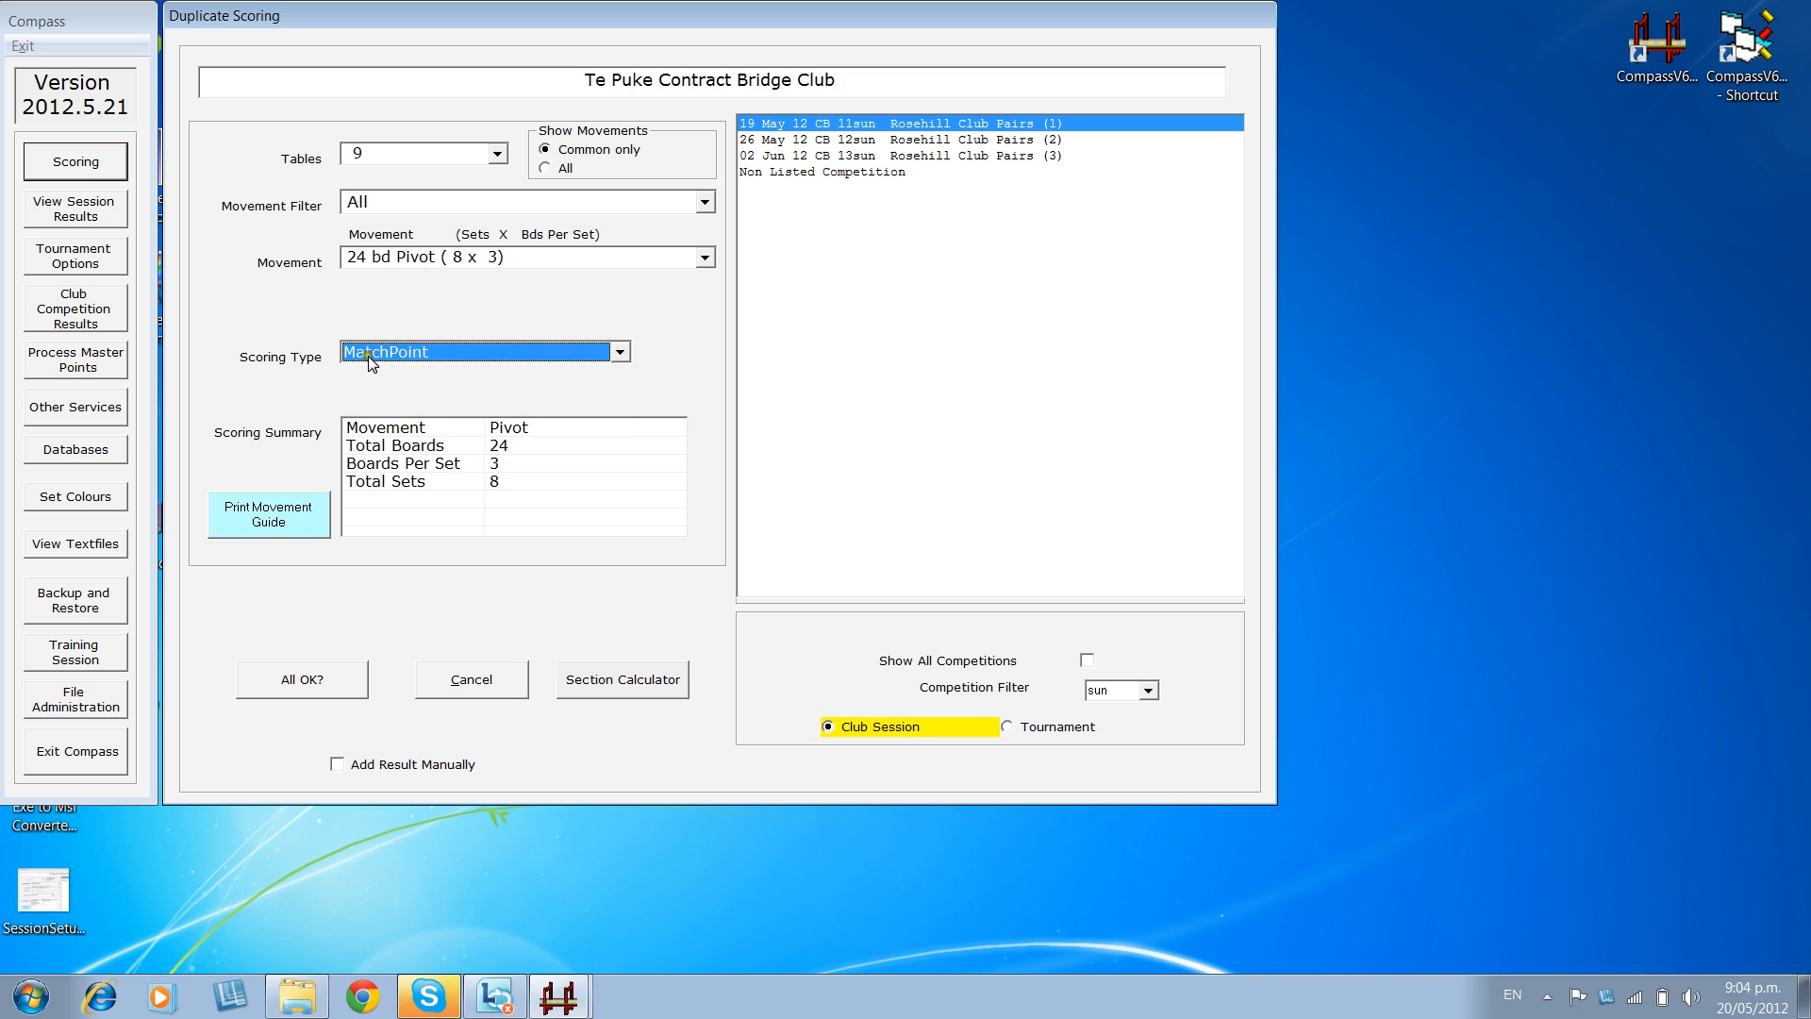